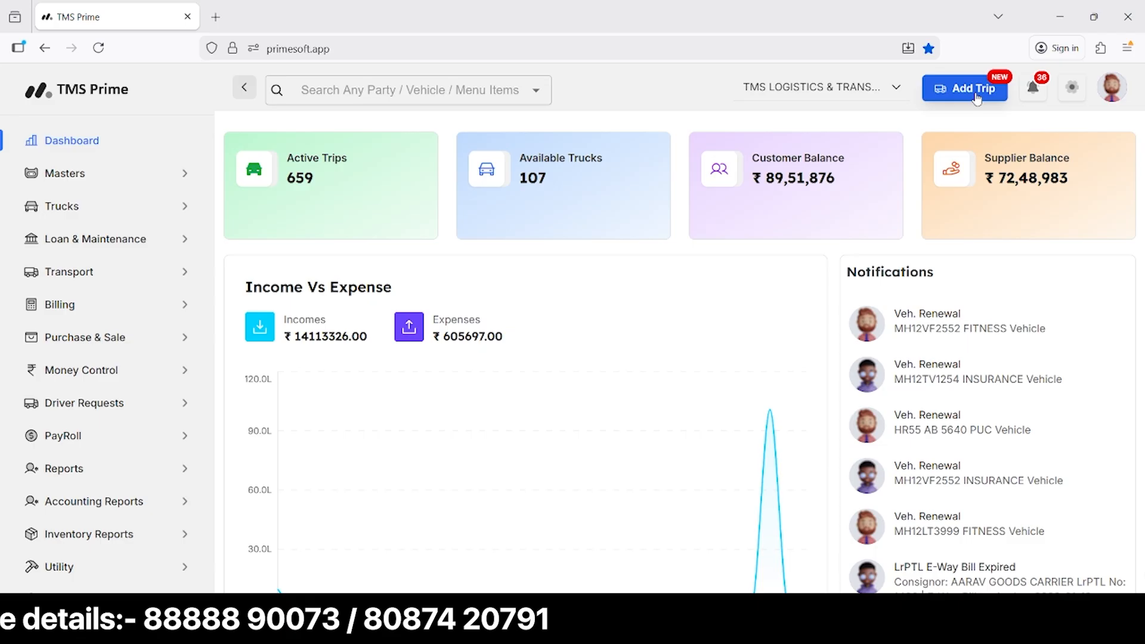
Start a new trip and select TMS LOGISTICS & TRANSPORT as its firm.
left_click(1000, 70)
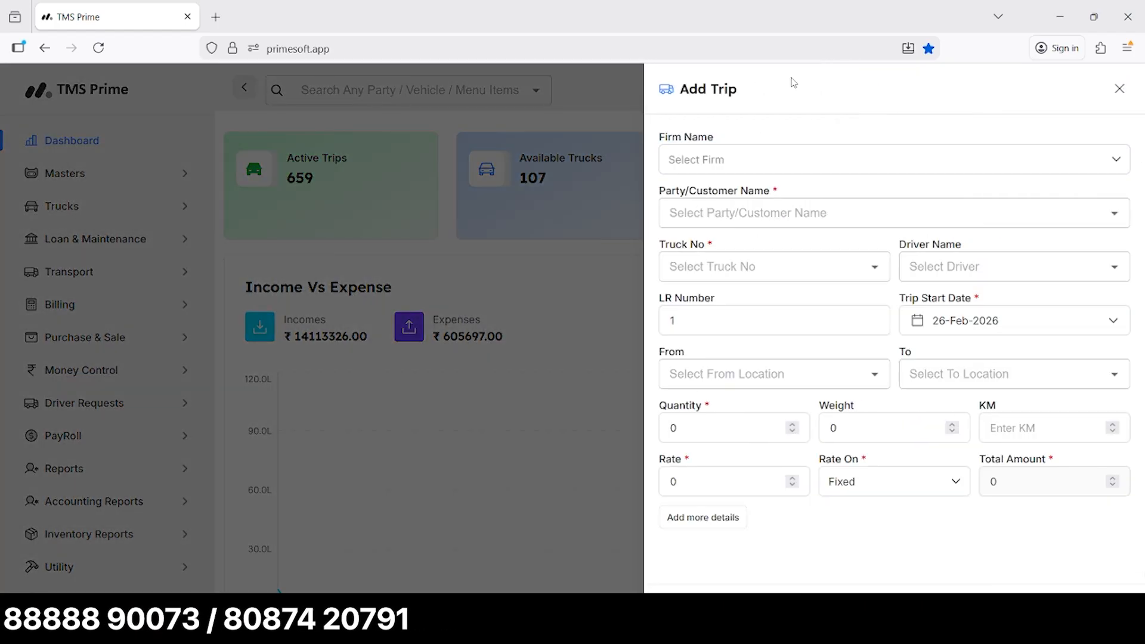
left_click(750, 168)
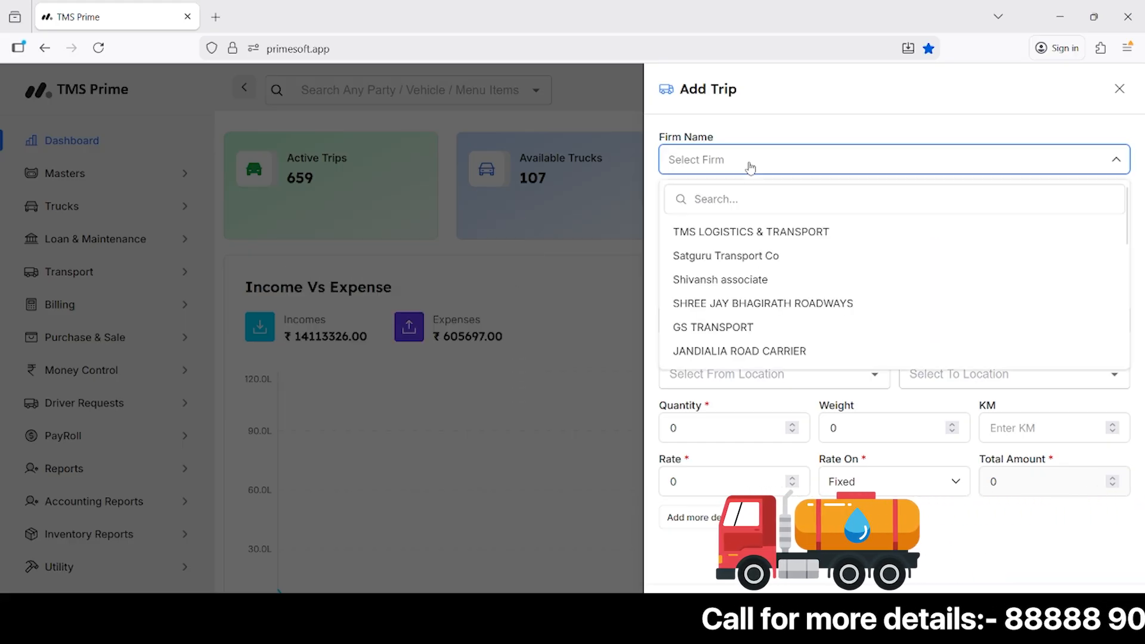
left_click(773, 234)
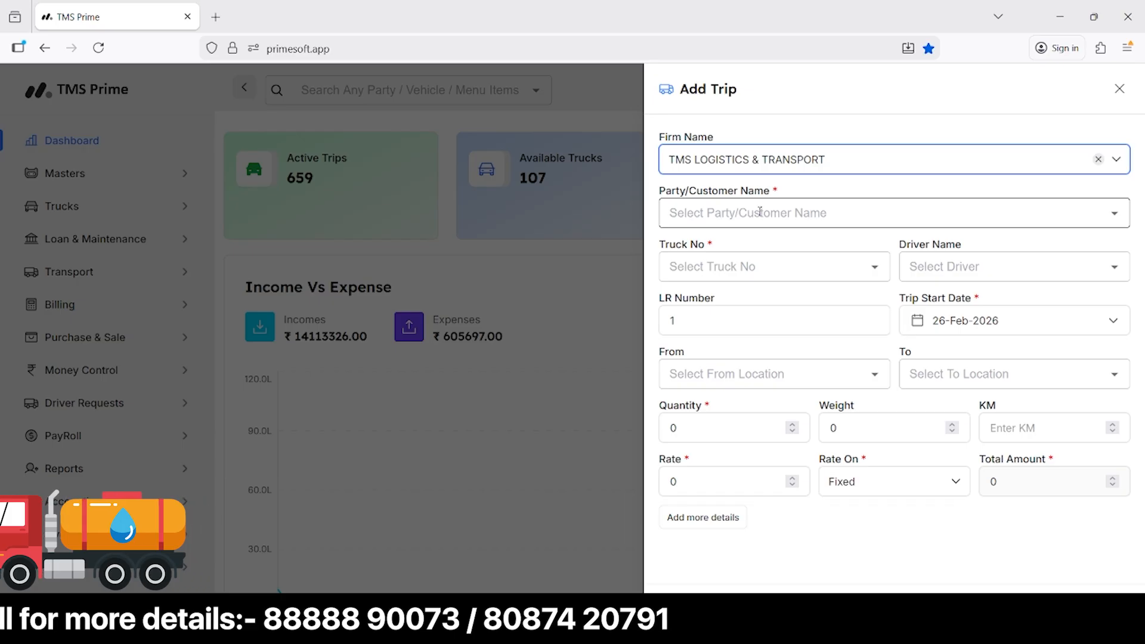
left_click(759, 213)
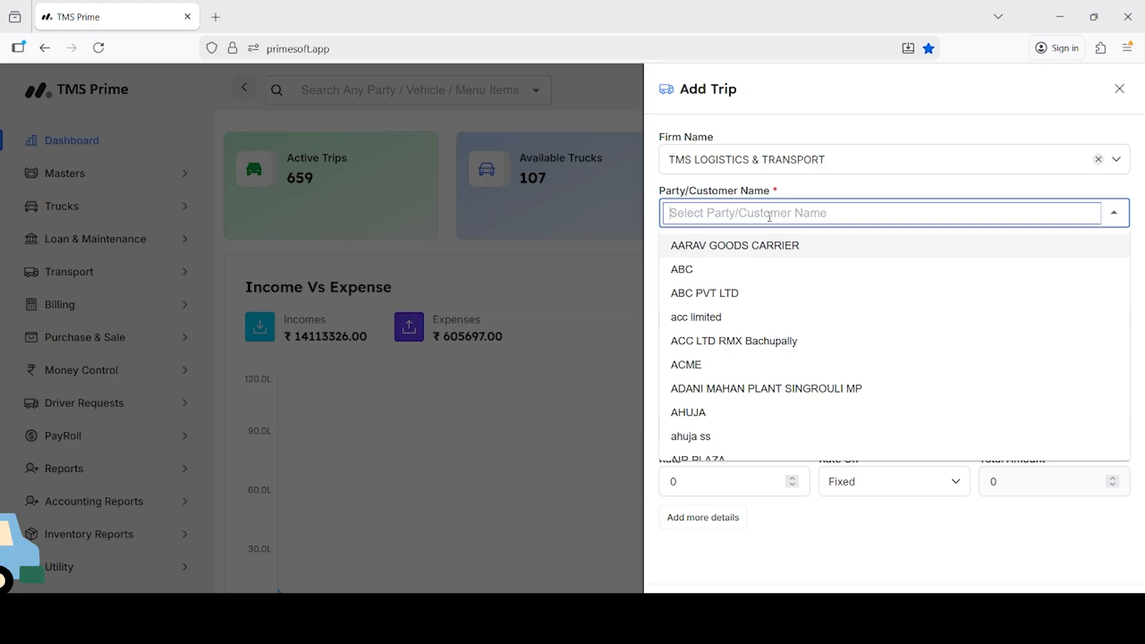
type("Satish Enterpriese")
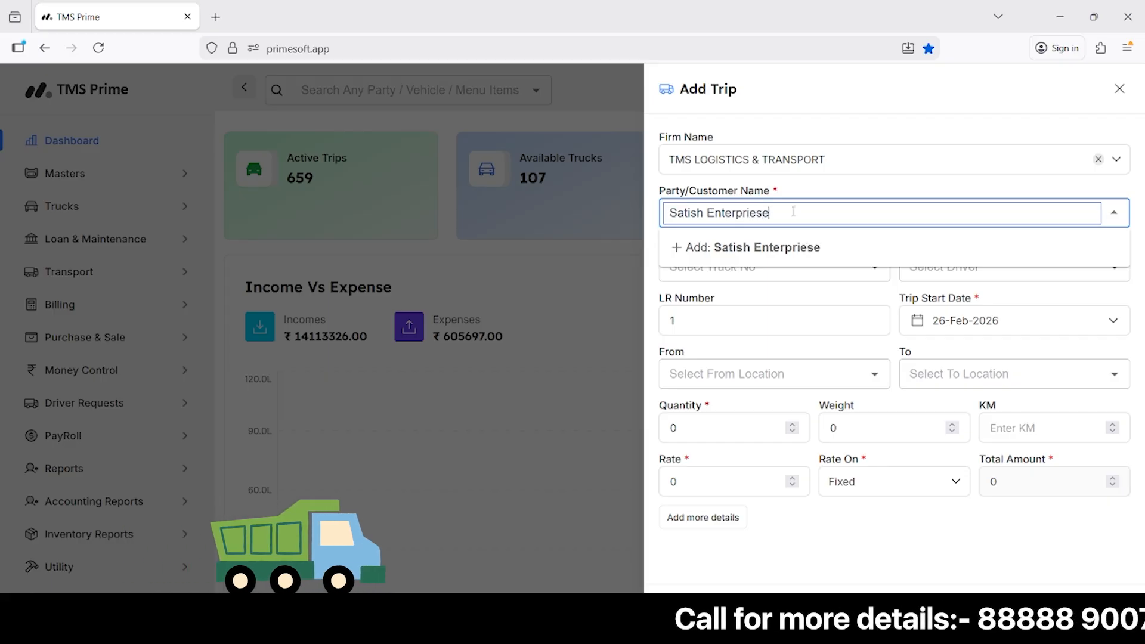
type("s")
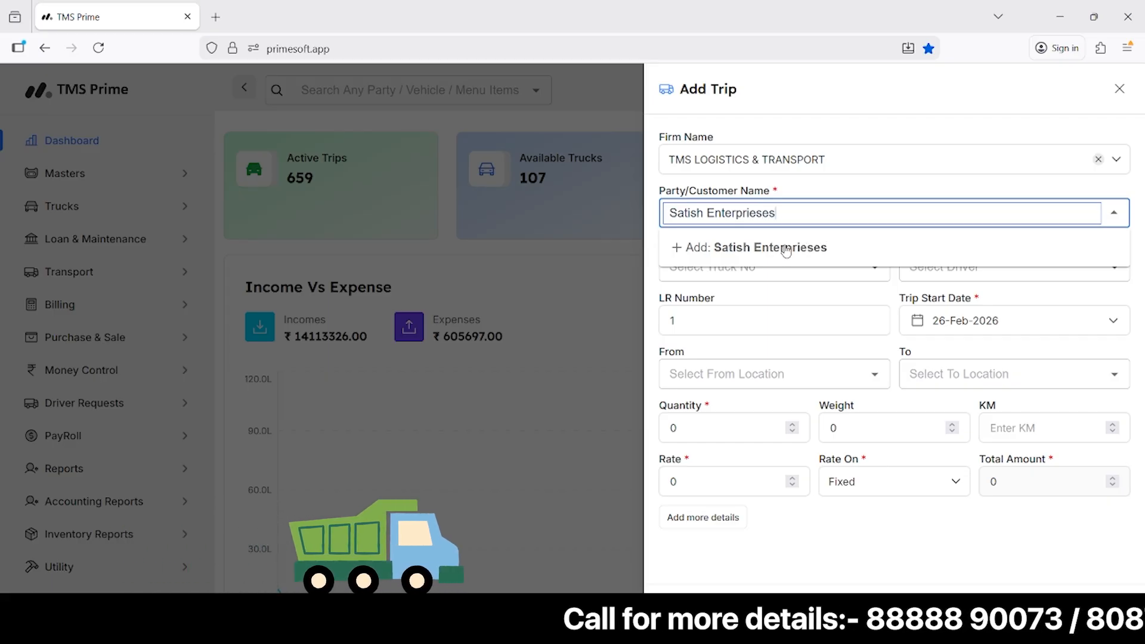
left_click(767, 249)
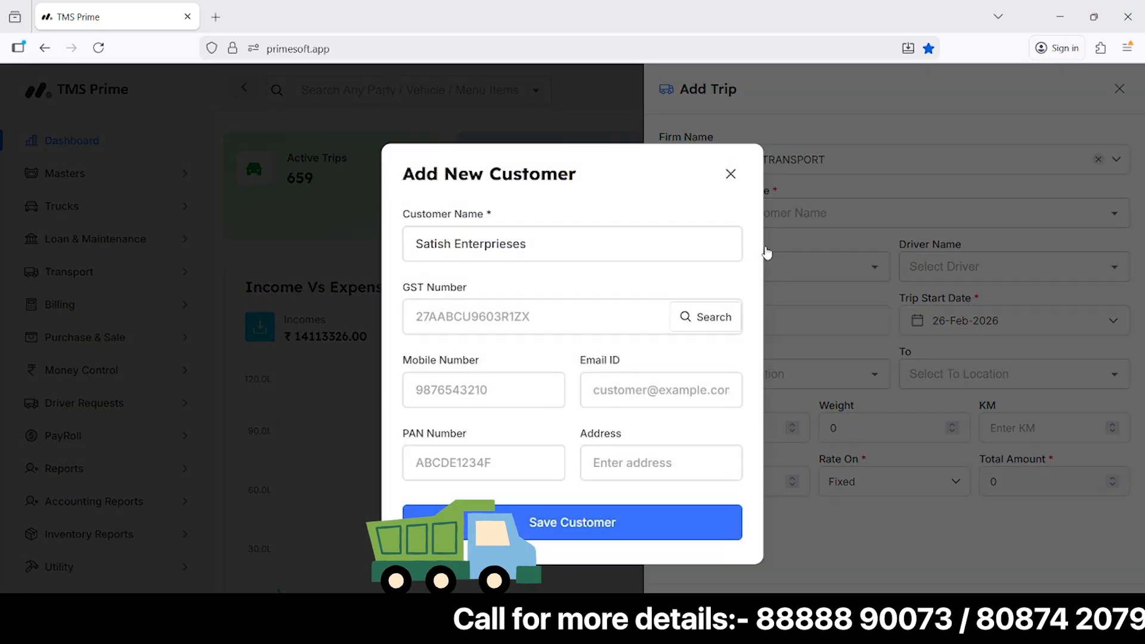
left_click(766, 253)
Create and save Satish Enterprises as a new customer for the trip.
left_click(767, 210)
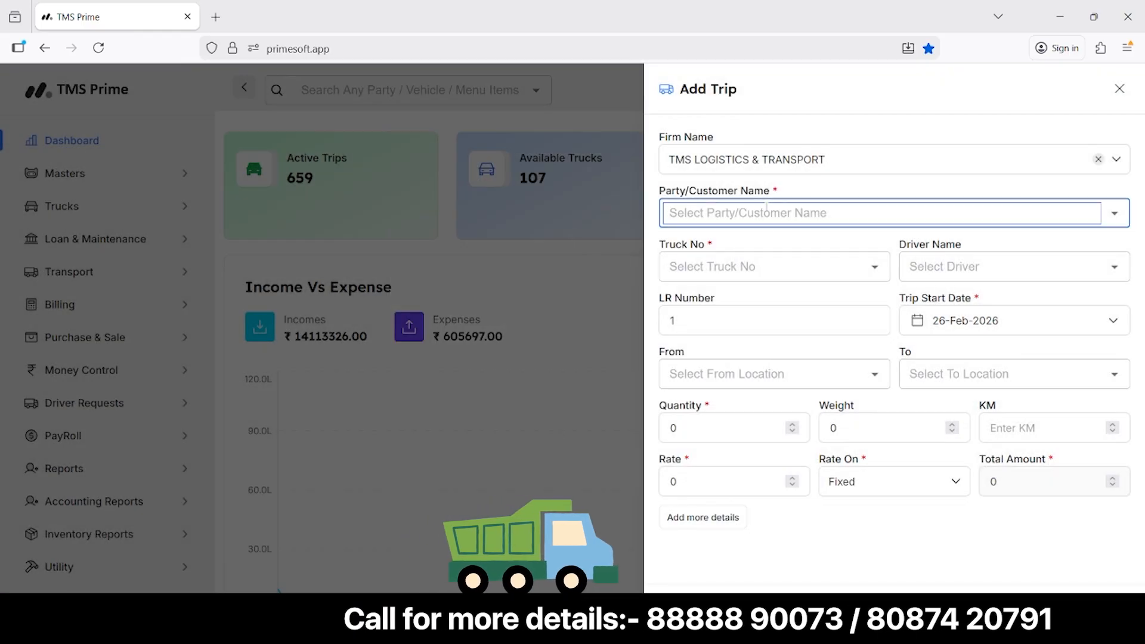
type("Satish ")
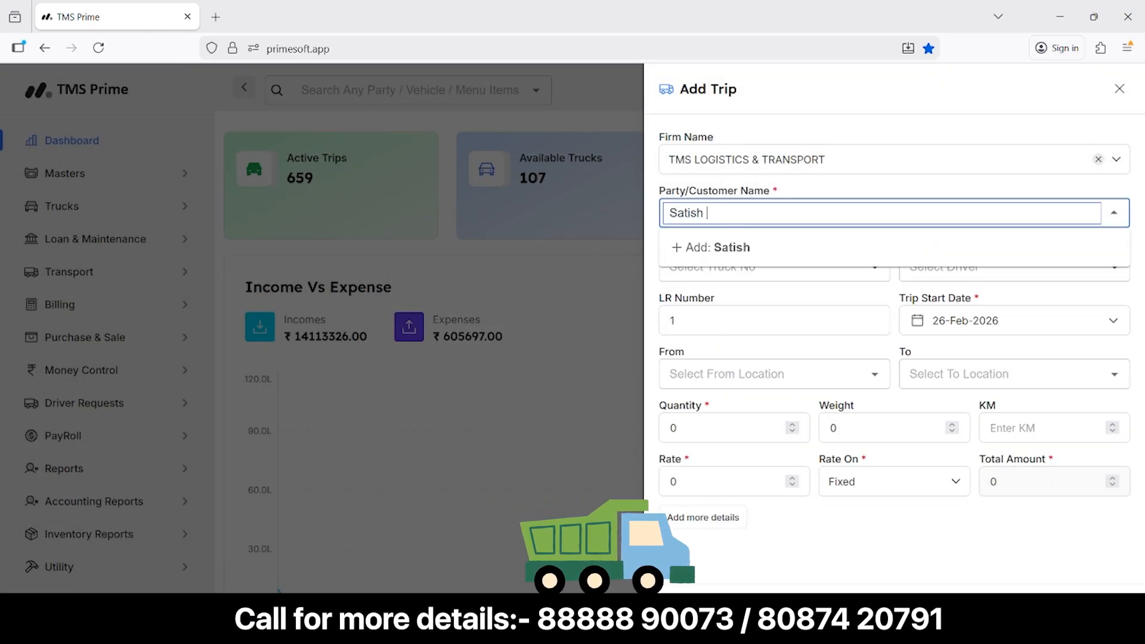
type("Enterpr")
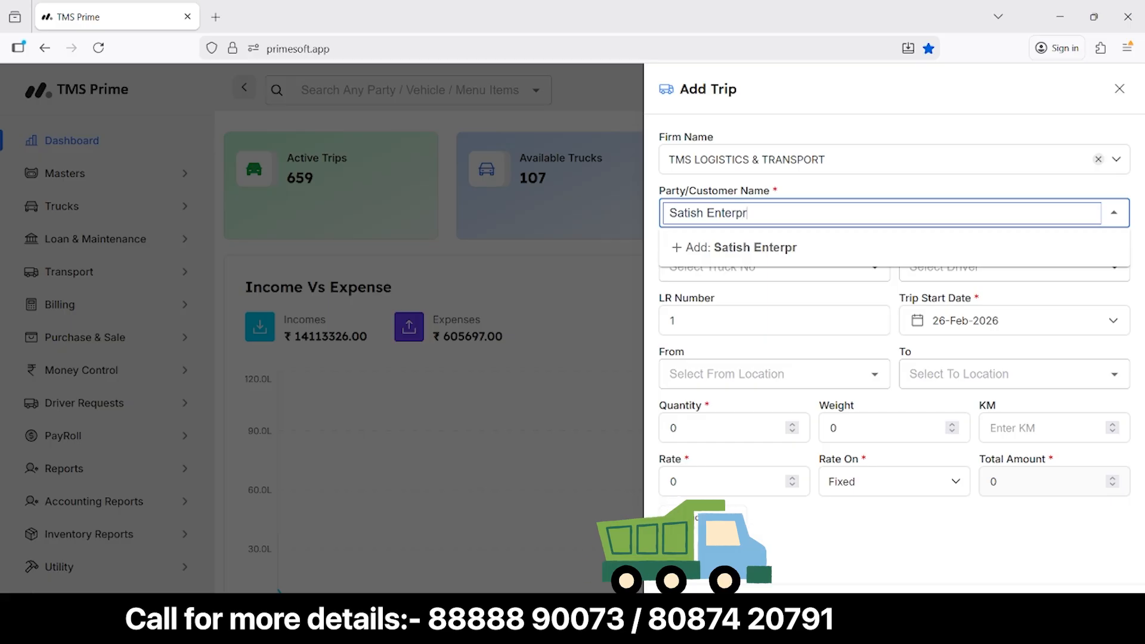
type("ises")
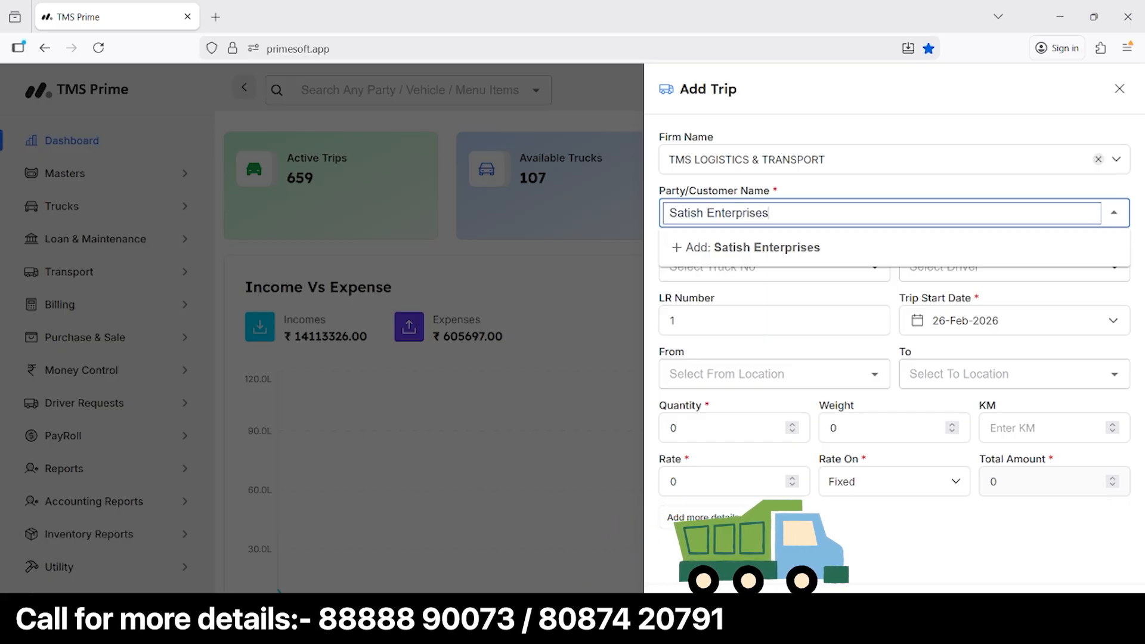
left_click(760, 247)
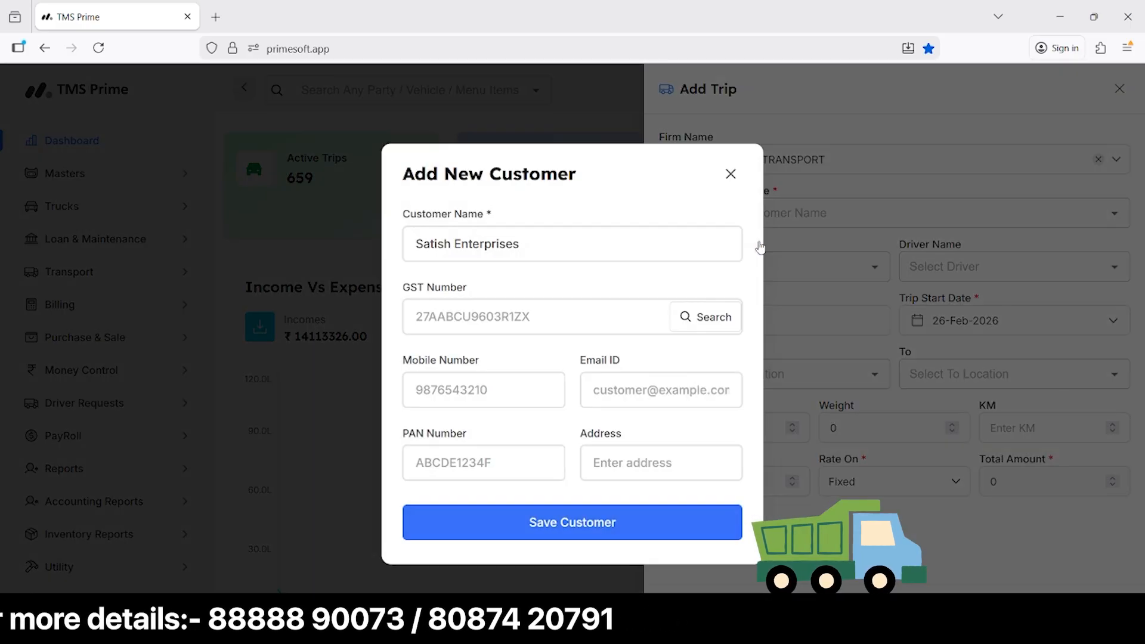
left_click(539, 313)
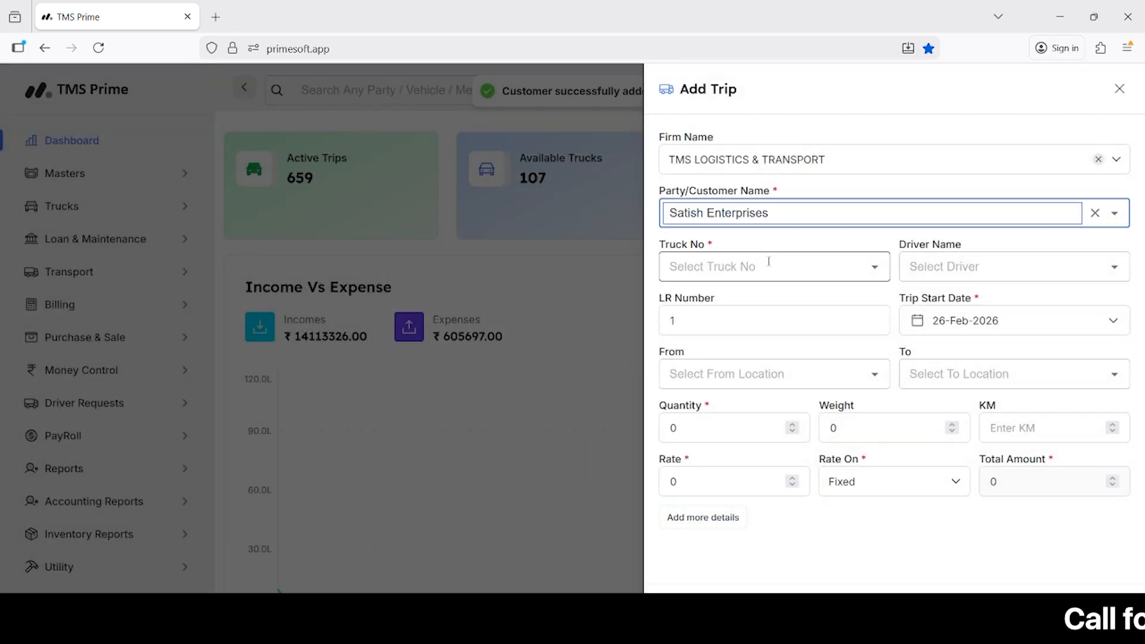
left_click(738, 268)
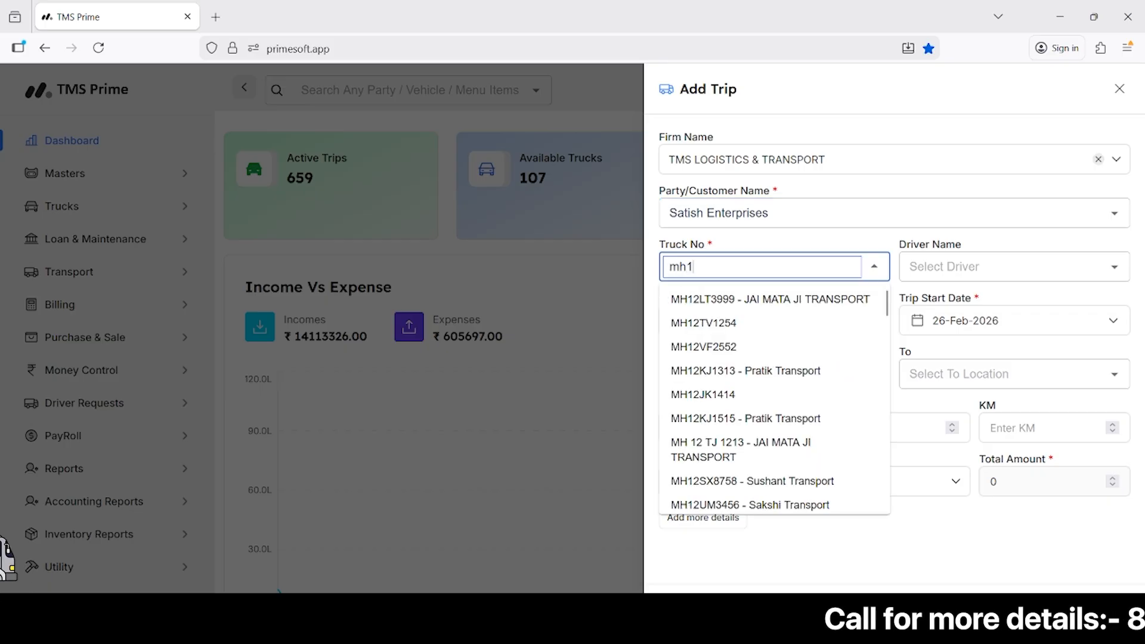
type("mh")
key("BackSpace")
key("BackSpace")
type("M")
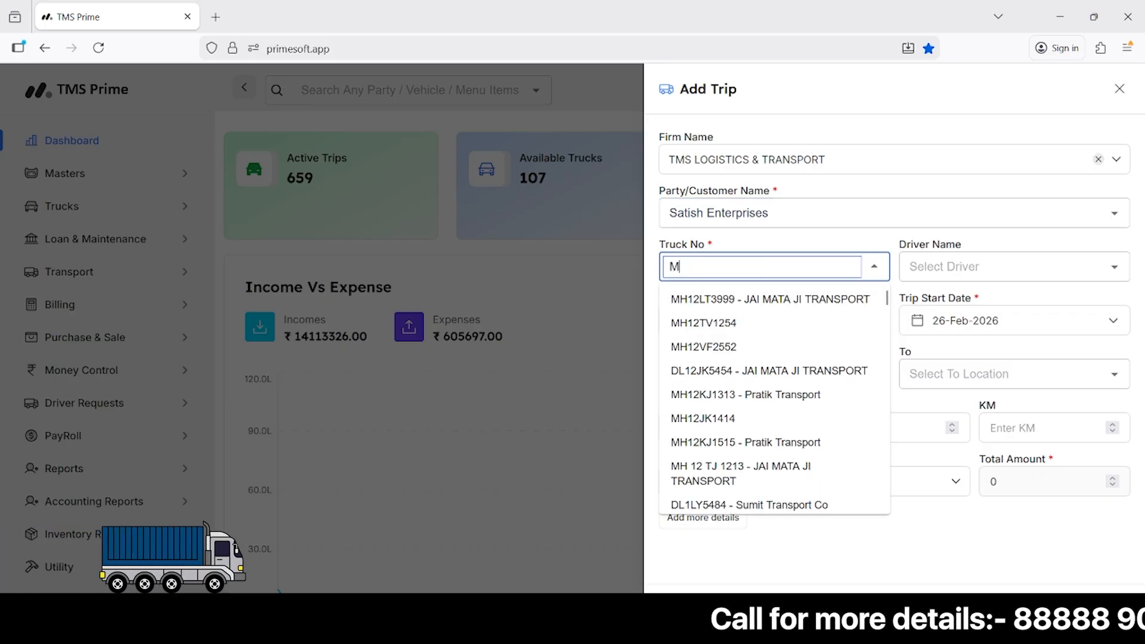
type("H12 KJ1212")
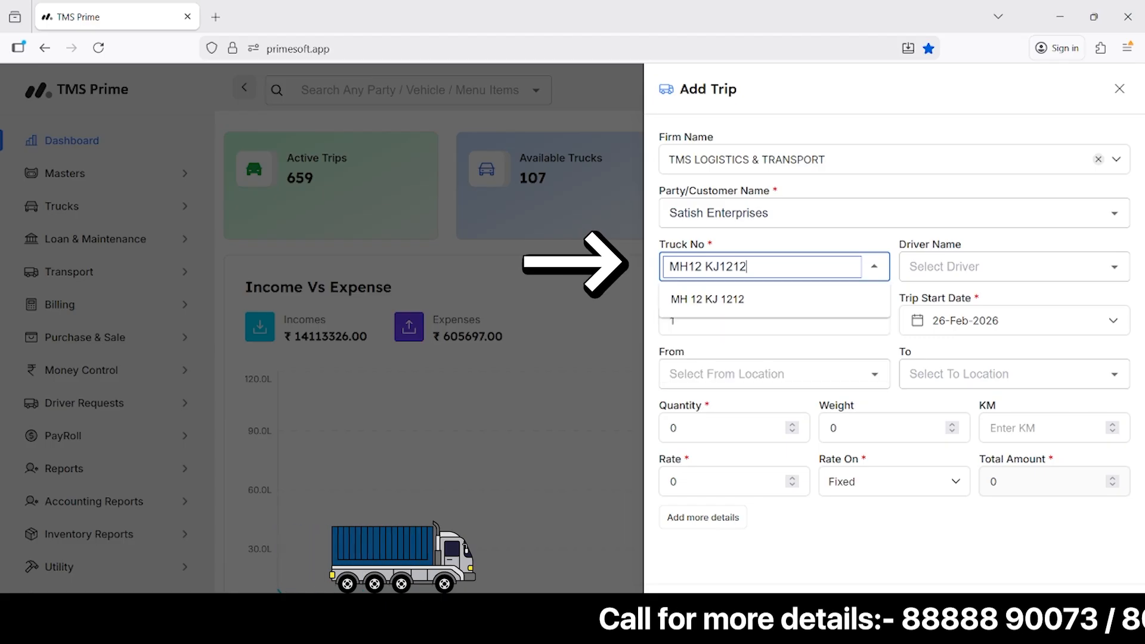
left_click(730, 300)
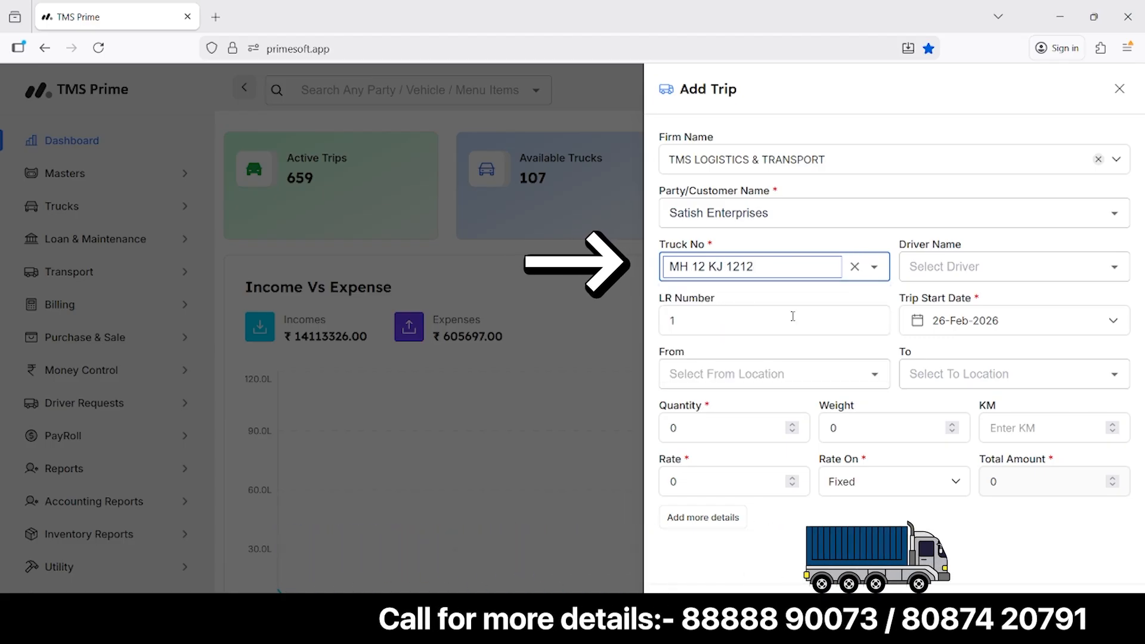
left_click(951, 269)
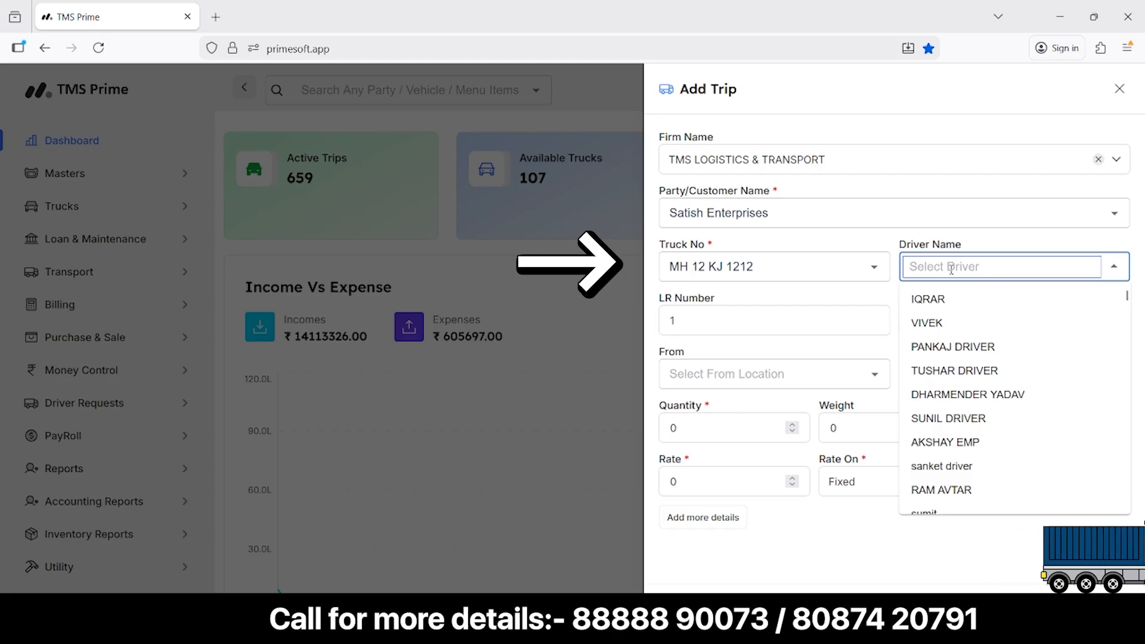
left_click(939, 302)
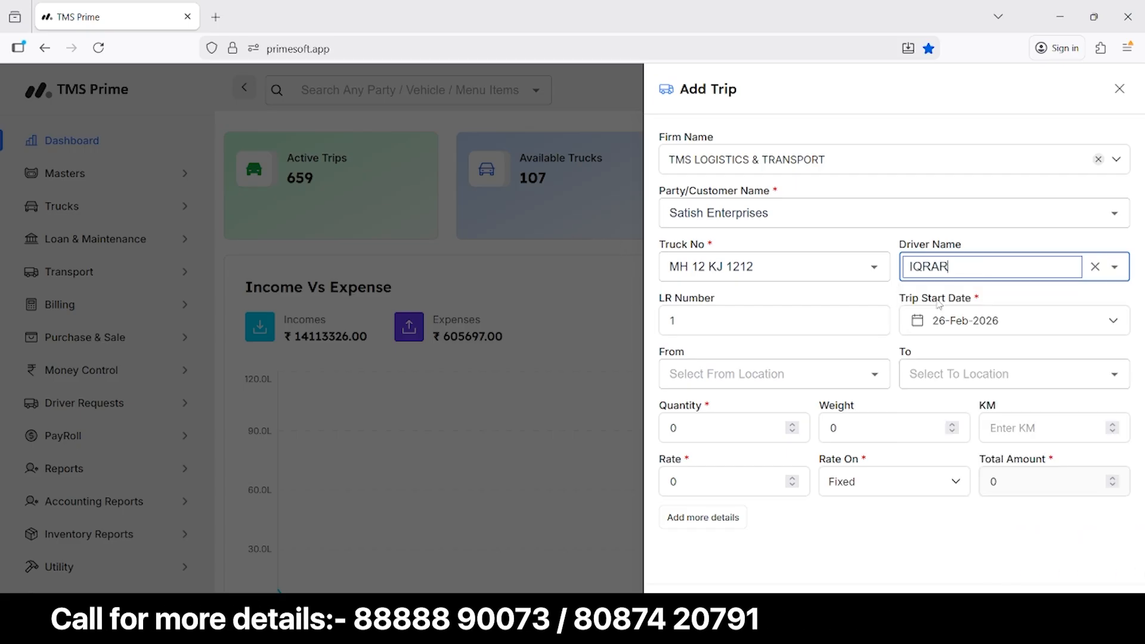
left_click(804, 269)
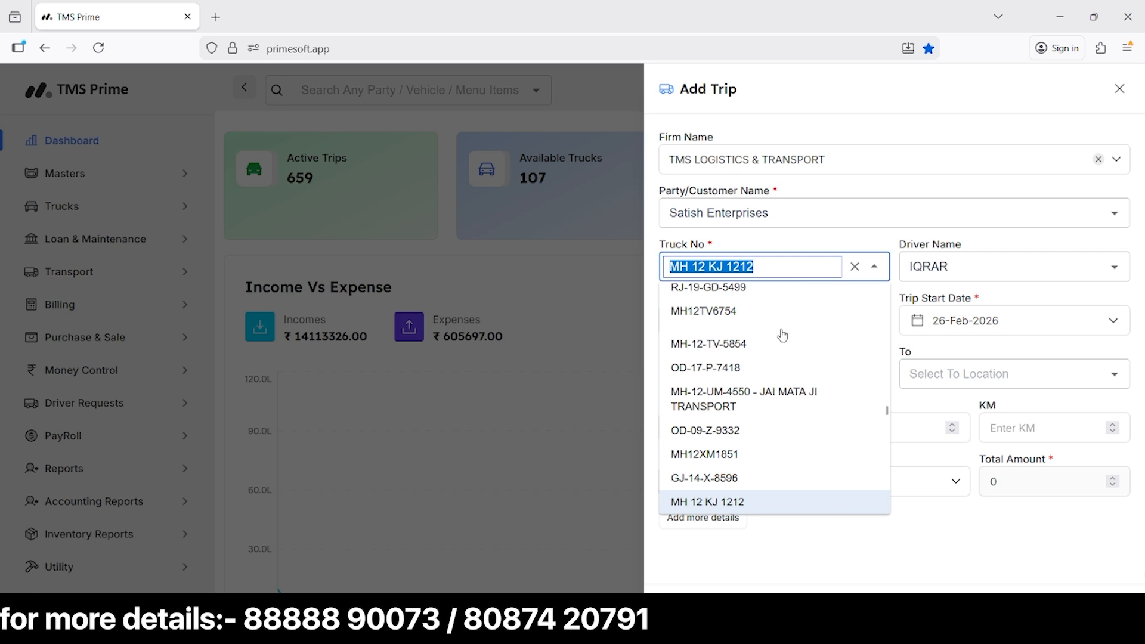
scroll(764, 382, "up", 10)
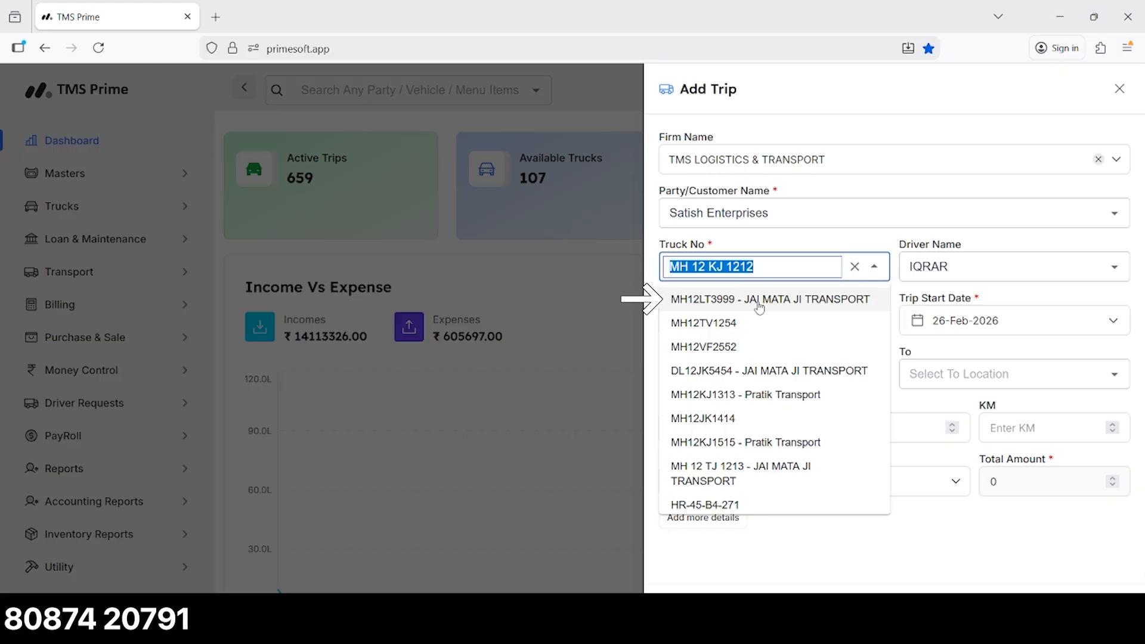
left_click(760, 300)
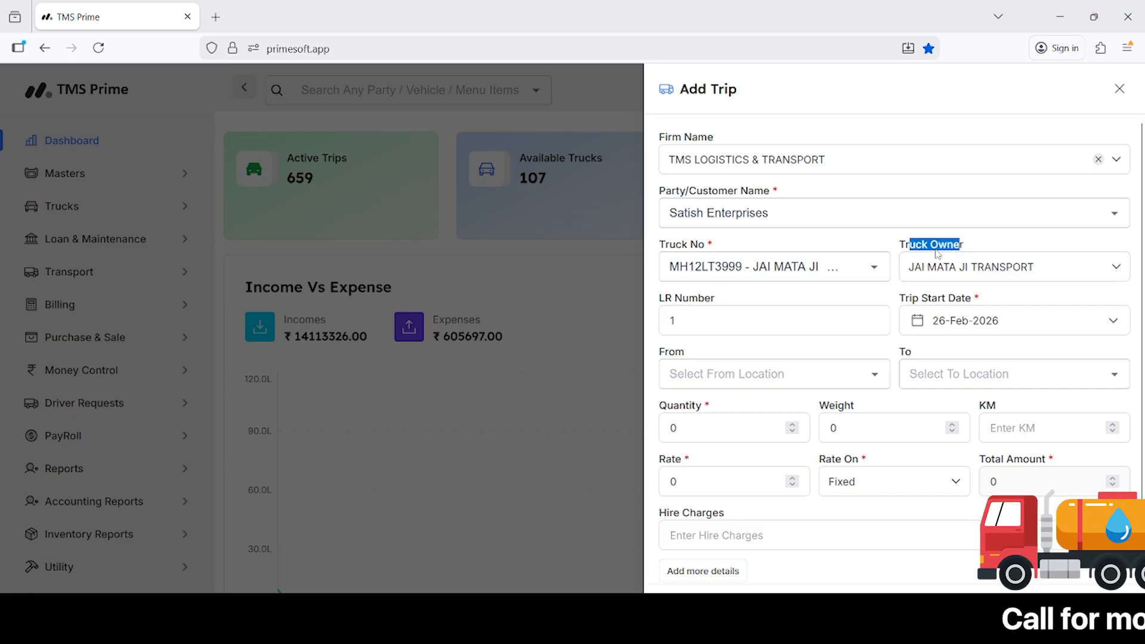
left_click(850, 269)
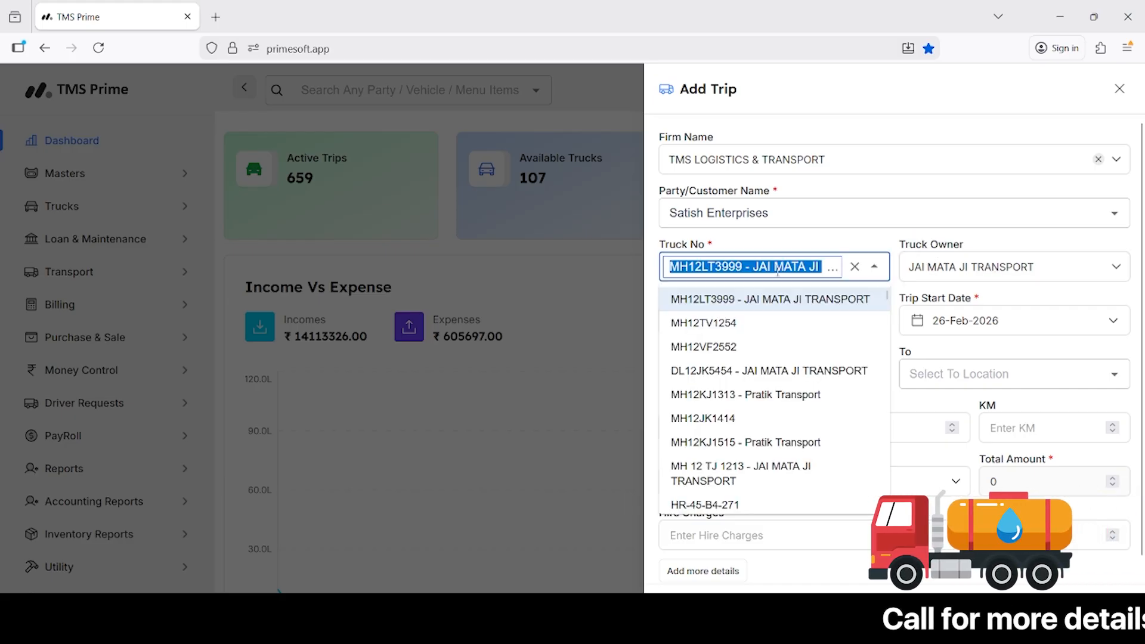
left_click(740, 327)
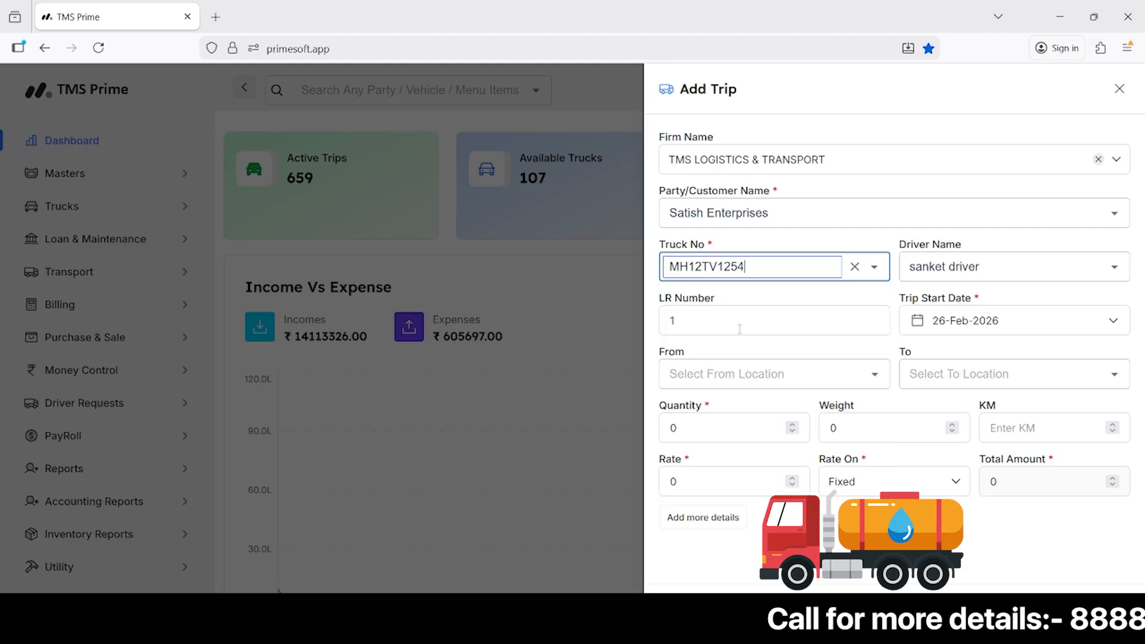
left_click(740, 325)
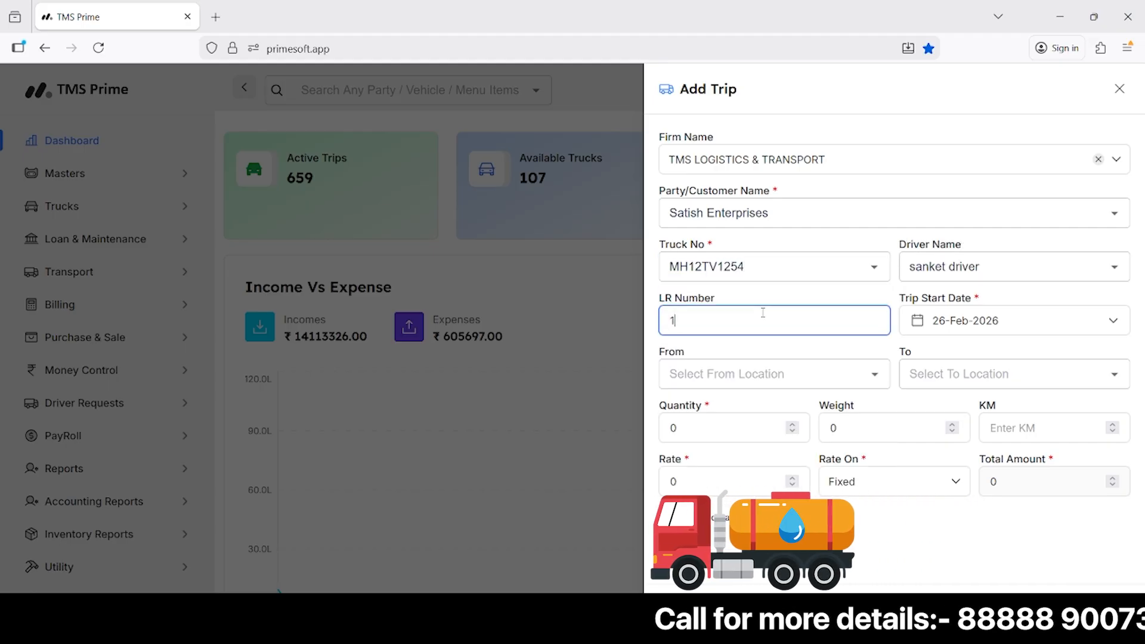
key("BackSpace")
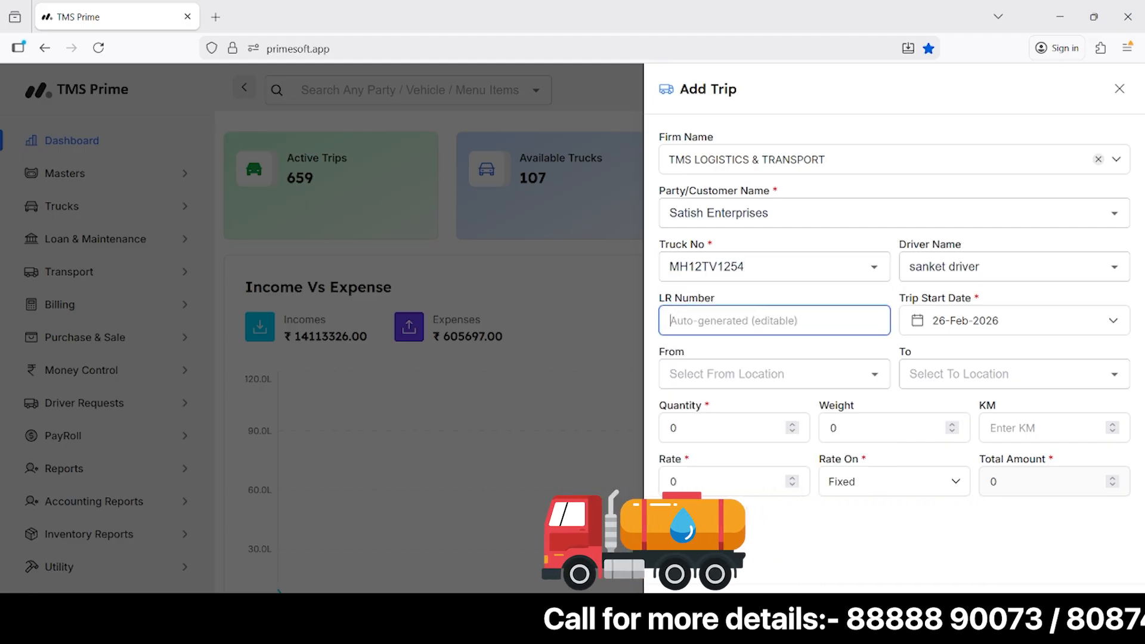
key("Tab")
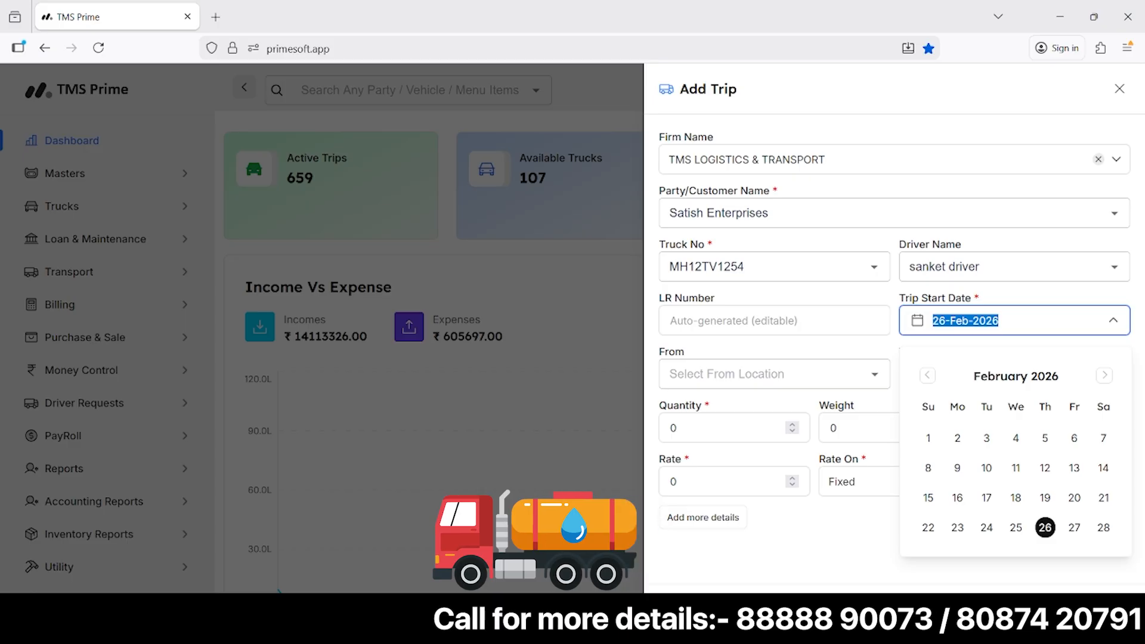
Set the trip's route from Pune to Mumbai.
left_click(663, 372)
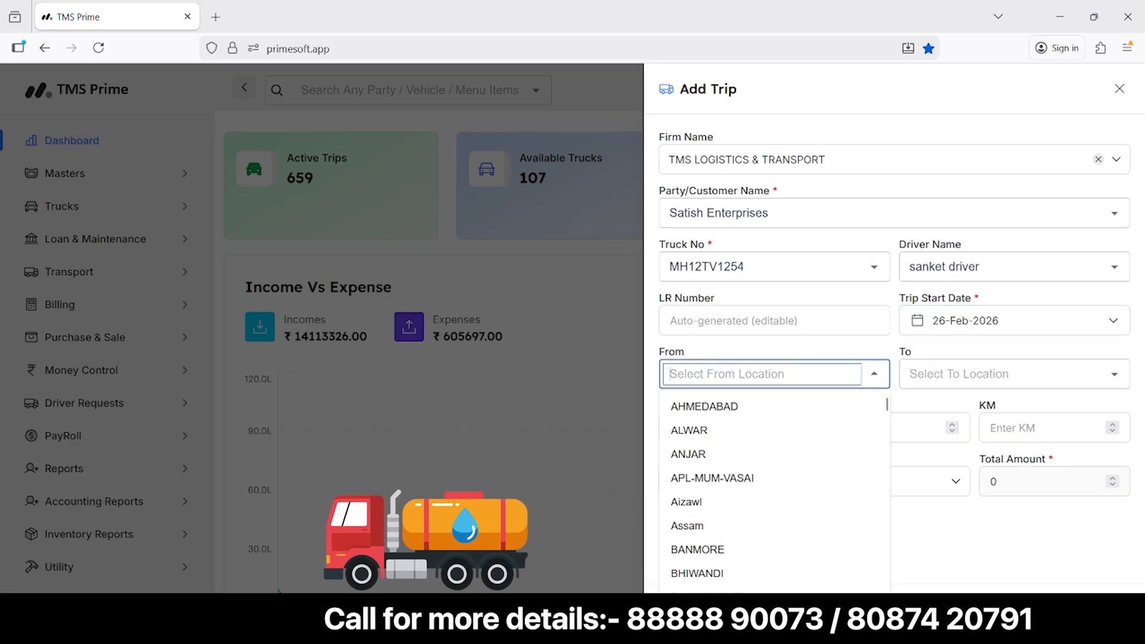
type("PUNE")
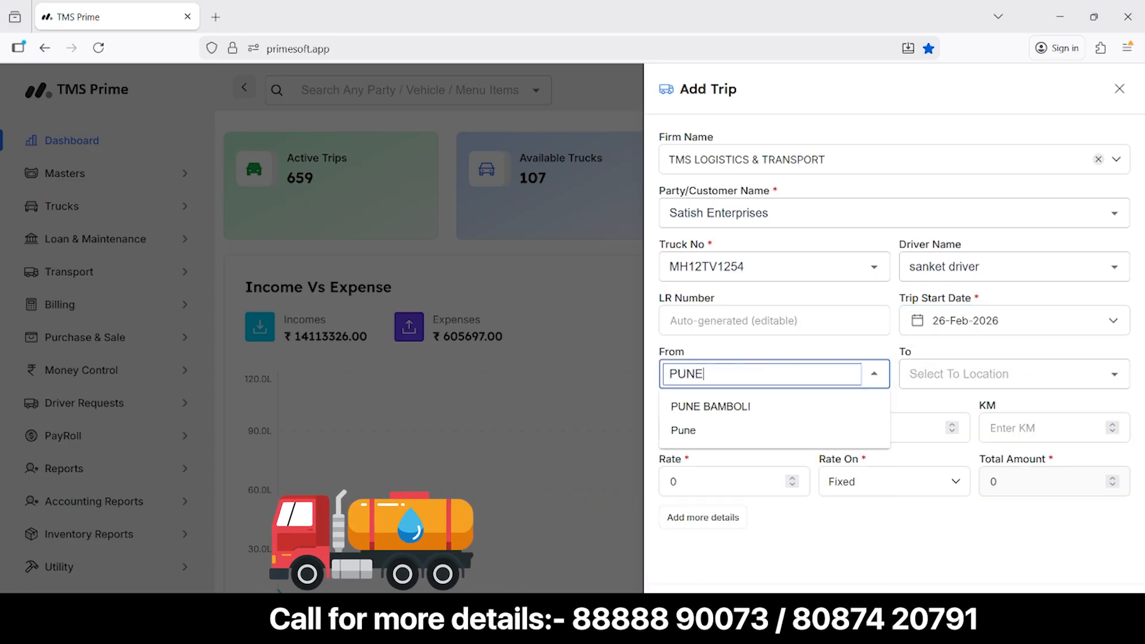
left_click(696, 432)
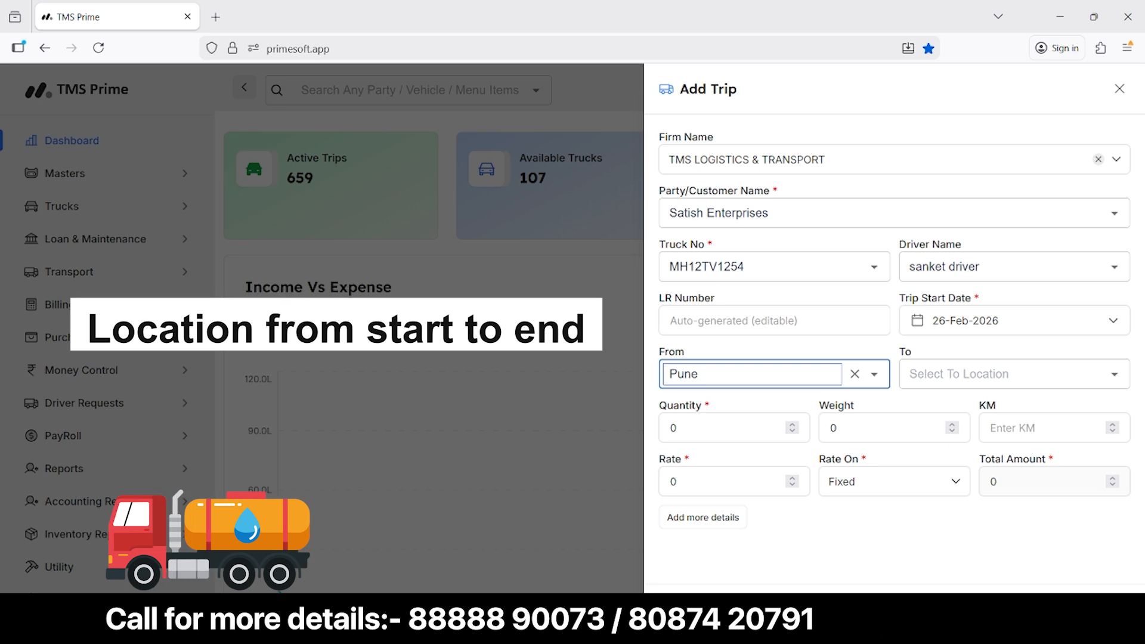
key("Tab")
type("MUMBA")
key("Down")
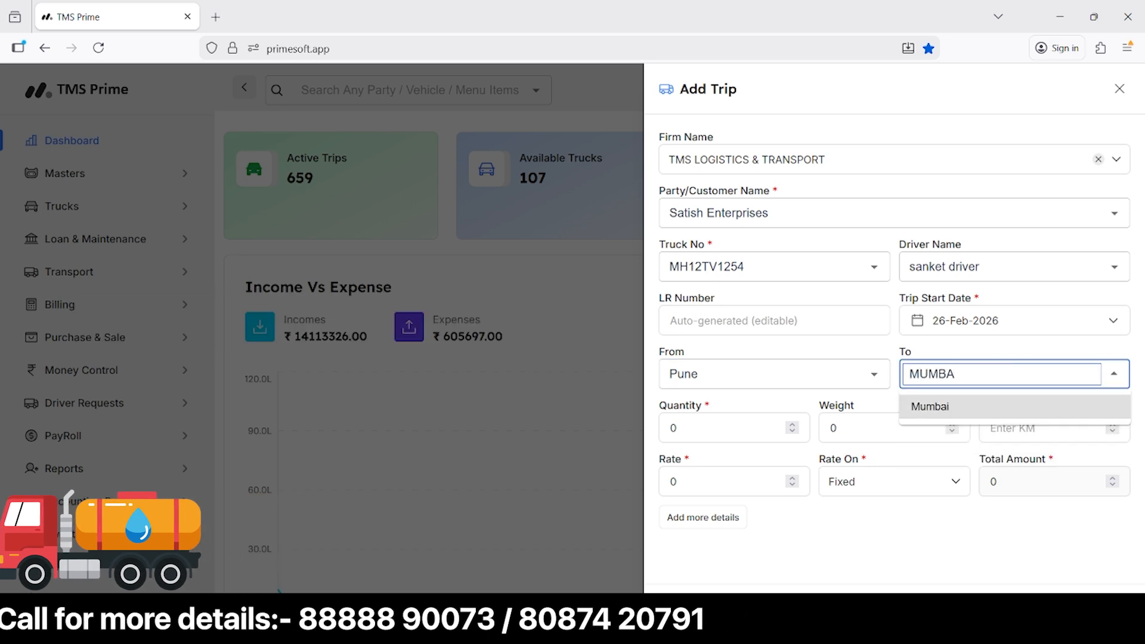
key("Return")
Enter quantity 1, weight 10 and rate 1500, with the rate calculated on weight.
left_click(700, 428)
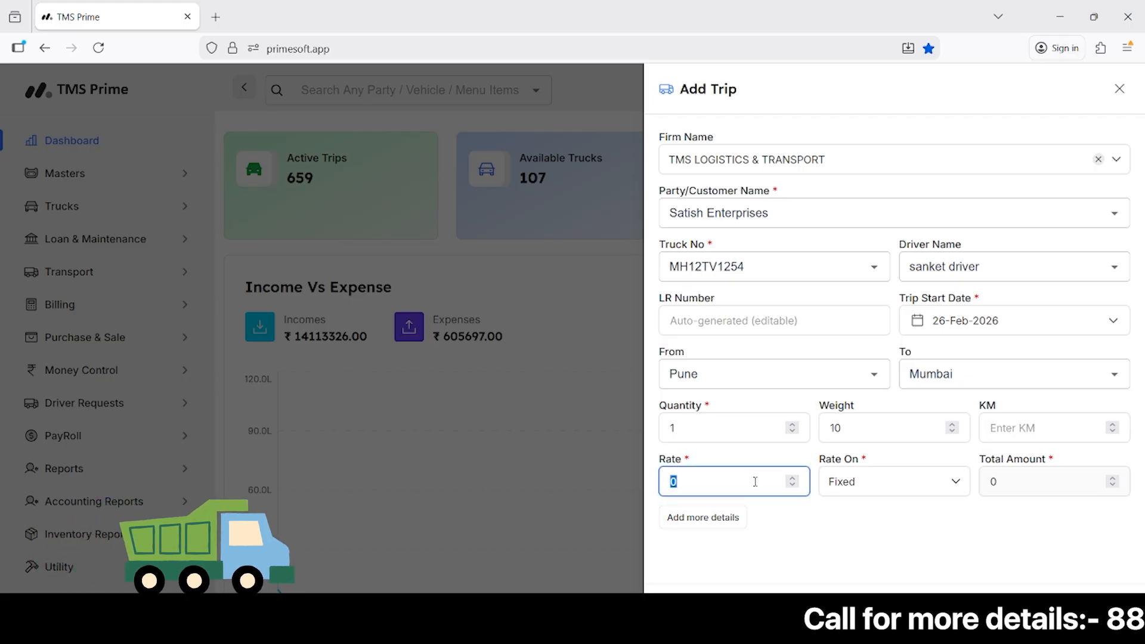
type("1500")
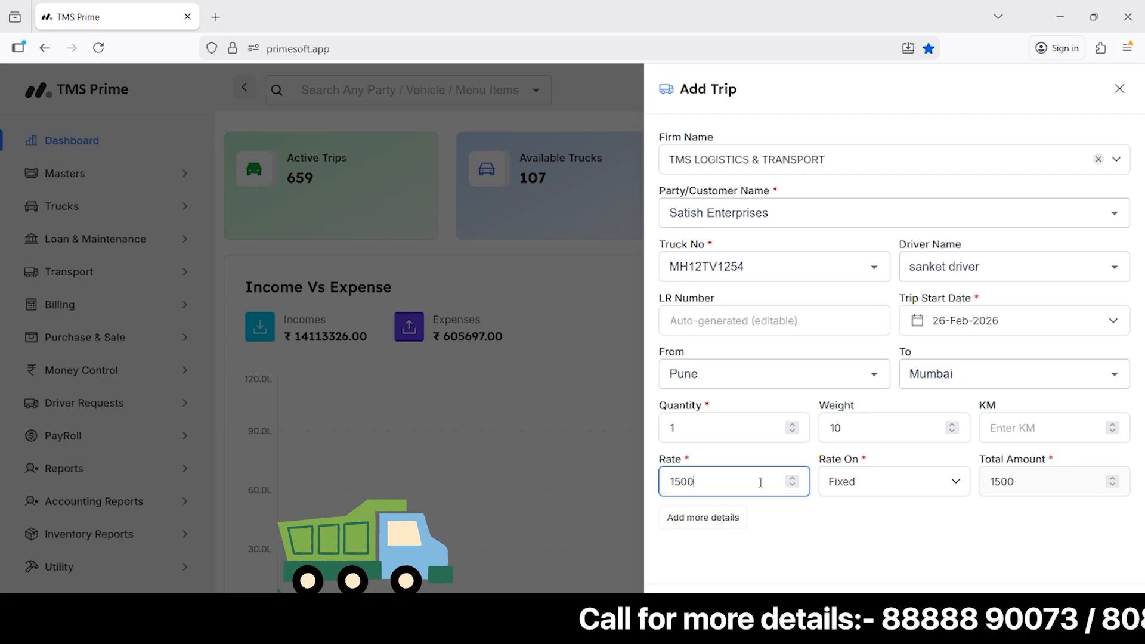
left_click(854, 487)
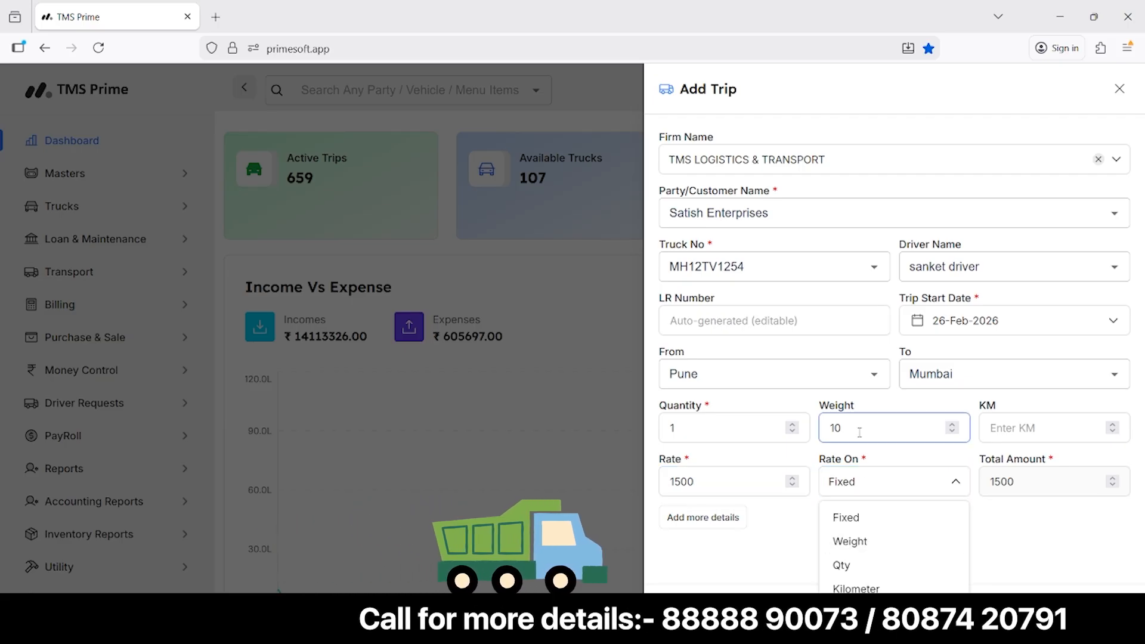
left_click(882, 550)
double_click(1012, 482)
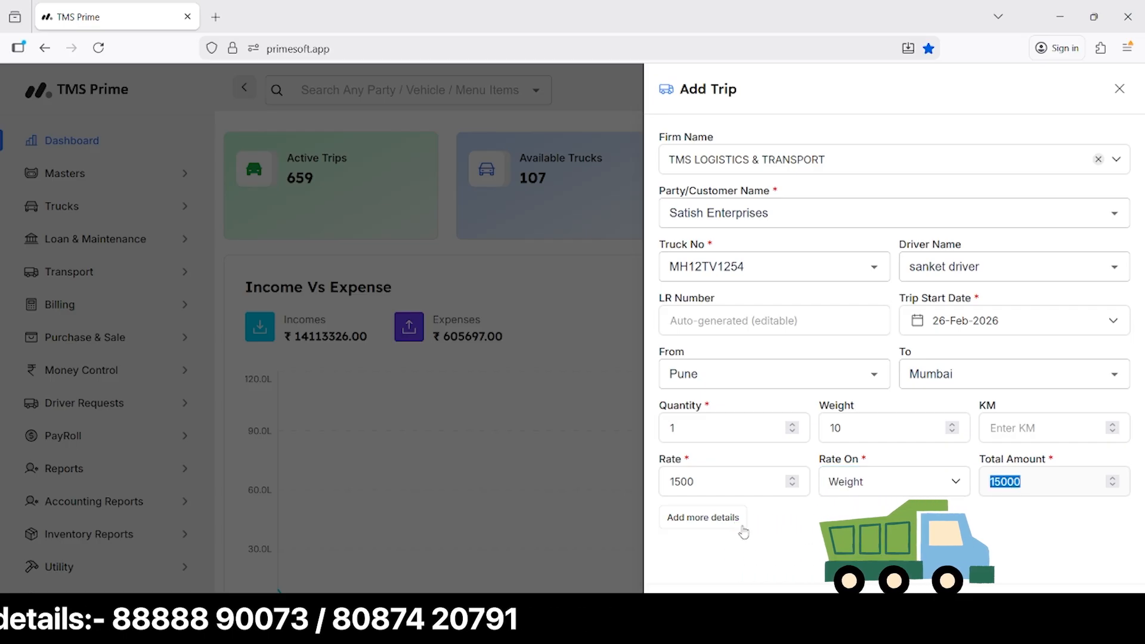
Check the optional consignor, consignee and document number fields, hide them again and save the trip.
left_click(717, 527)
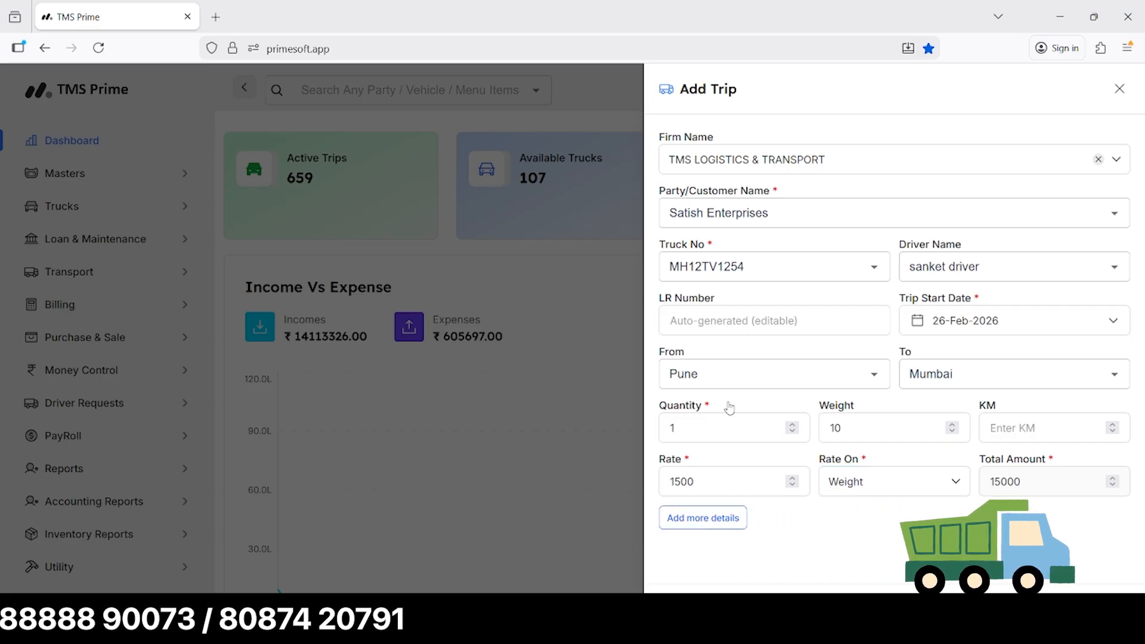
left_click(803, 480)
scroll(750, 517, "down", 2)
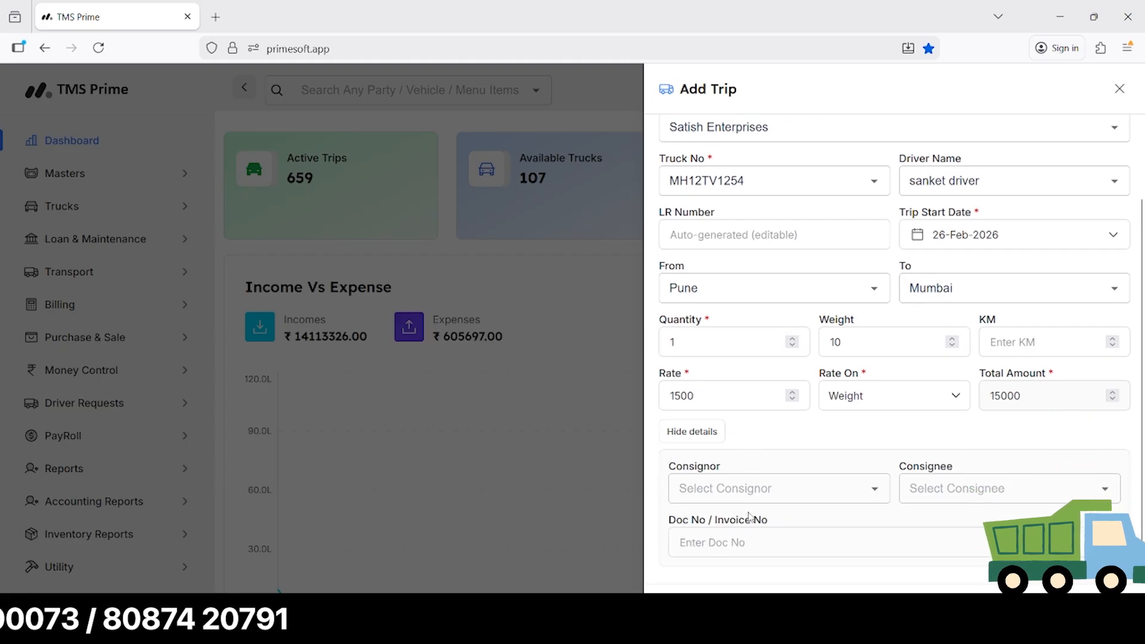
left_click(699, 437)
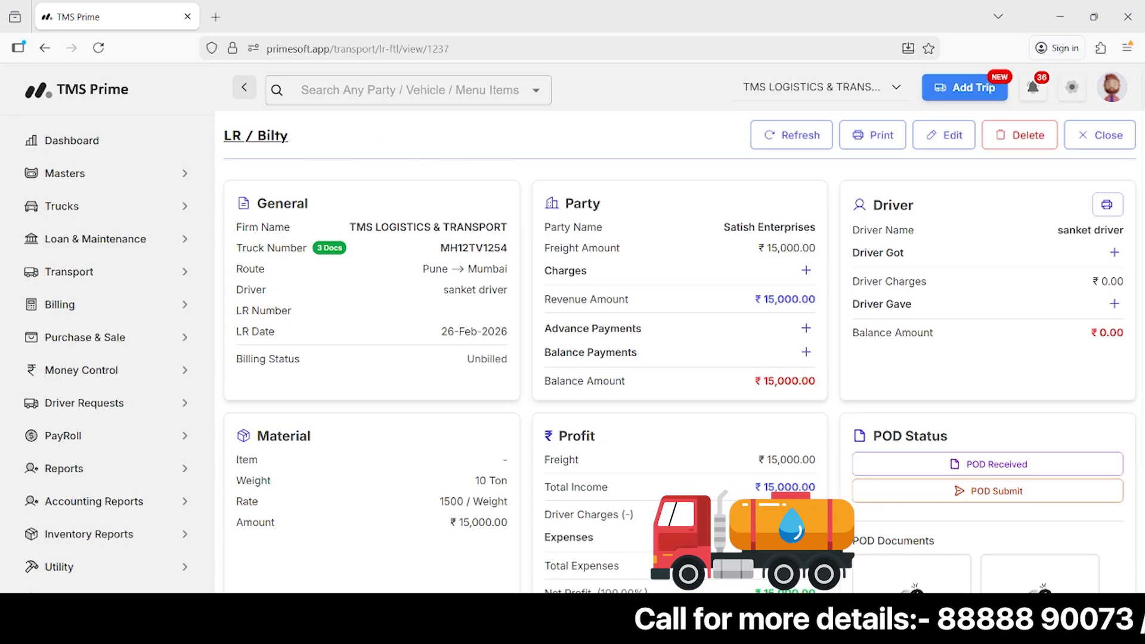
Examine the trip's workflow stages and the Unload complete date and time form, closing it without saving.
scroll(332, 537, "down", 4)
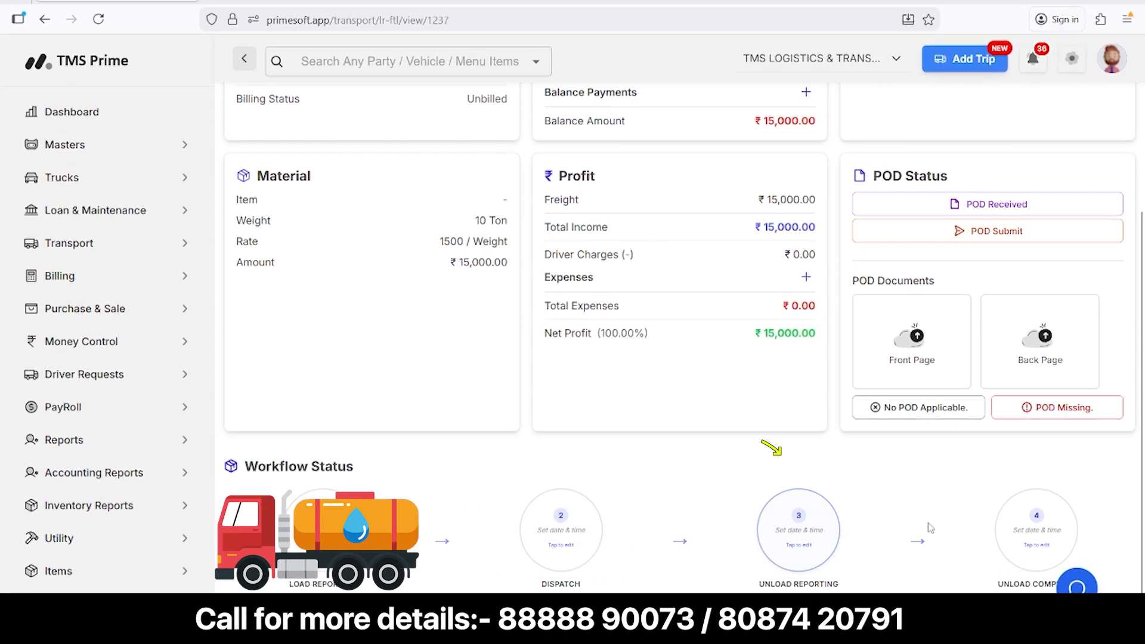
left_click(1031, 549)
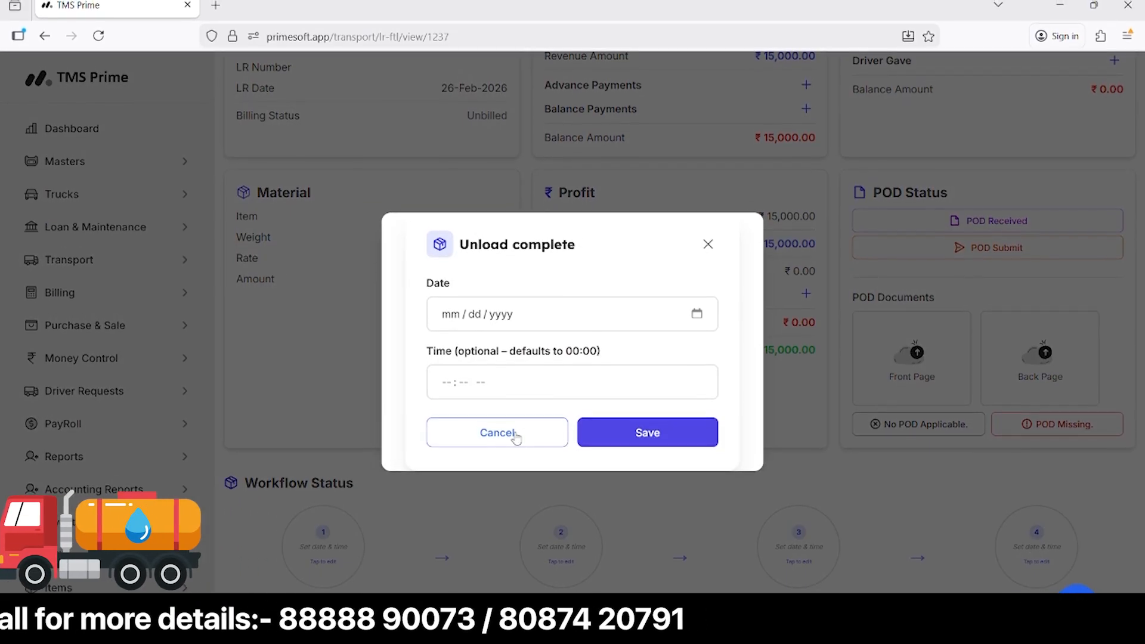
left_click(515, 437)
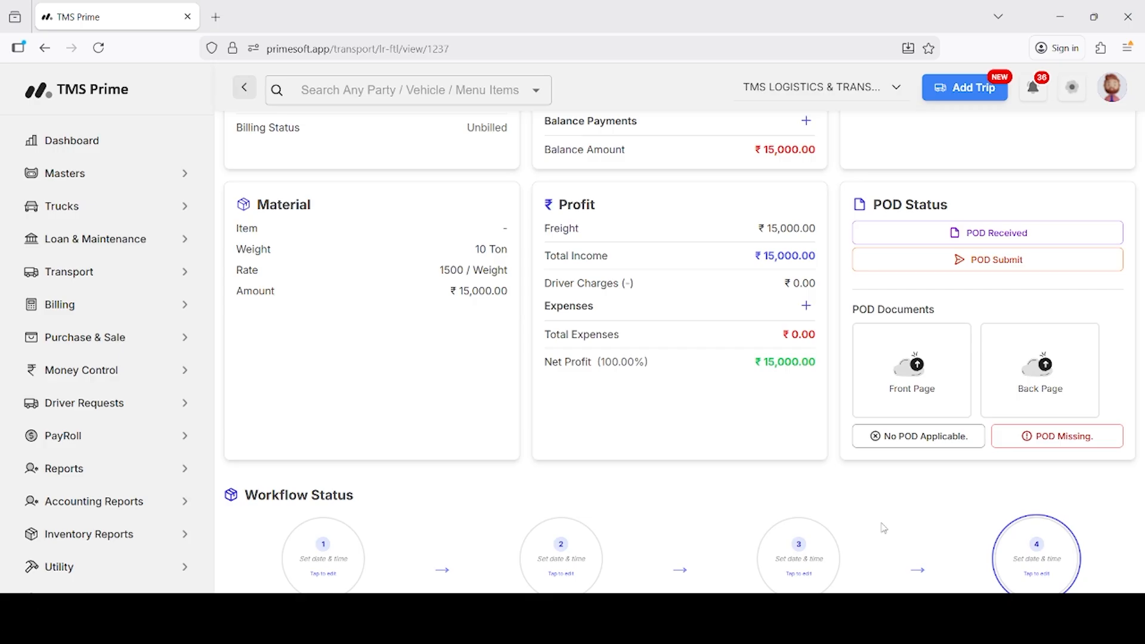
scroll(883, 527, "up", 4)
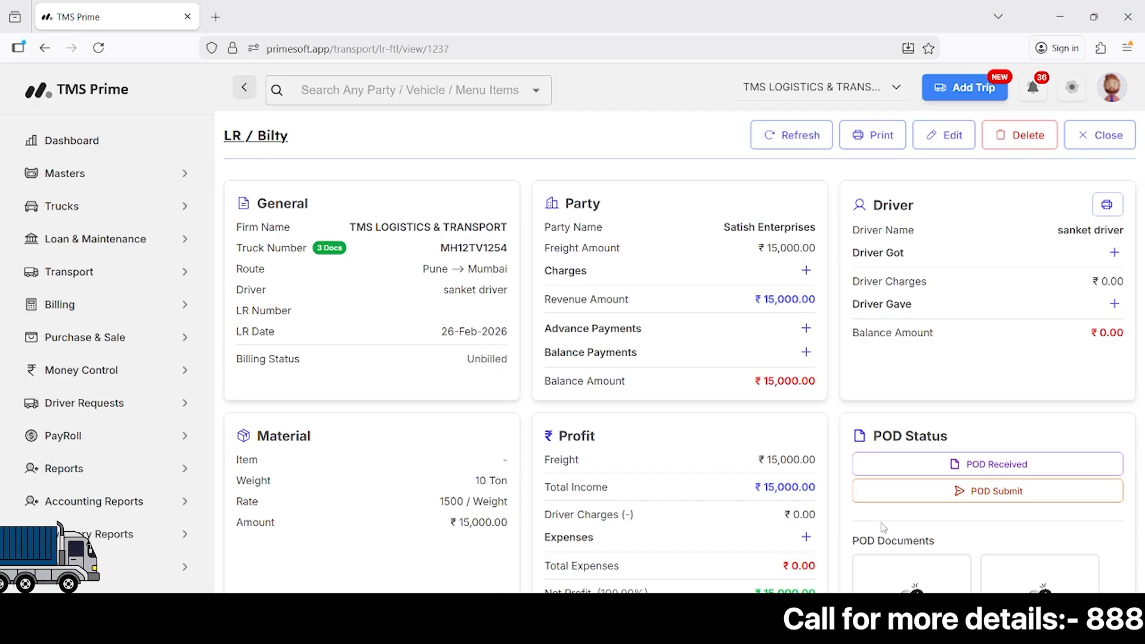
Add a Loading Charges entry of 500 to the trip's customer charges and check the balance and net profit.
left_click(806, 271)
left_click(790, 238)
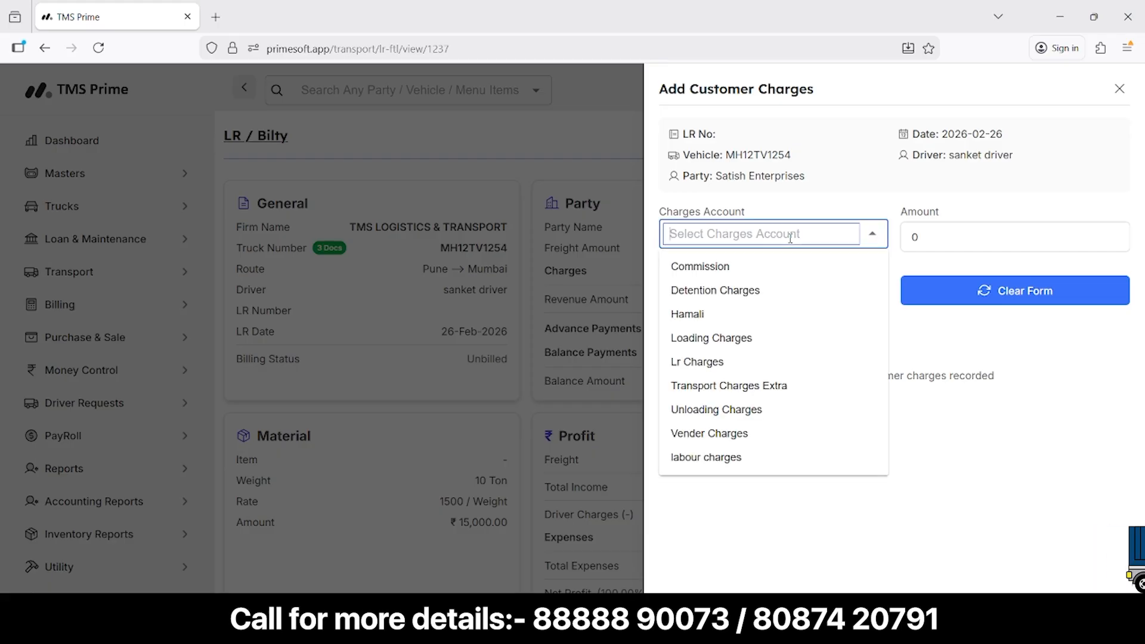
left_click(718, 338)
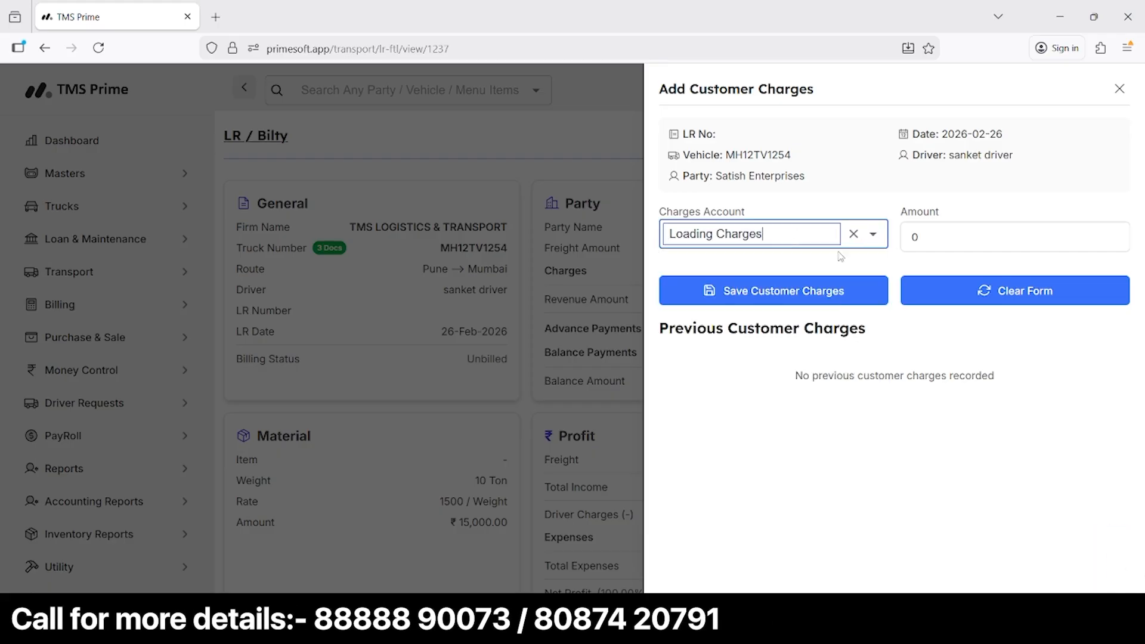
left_click(923, 238)
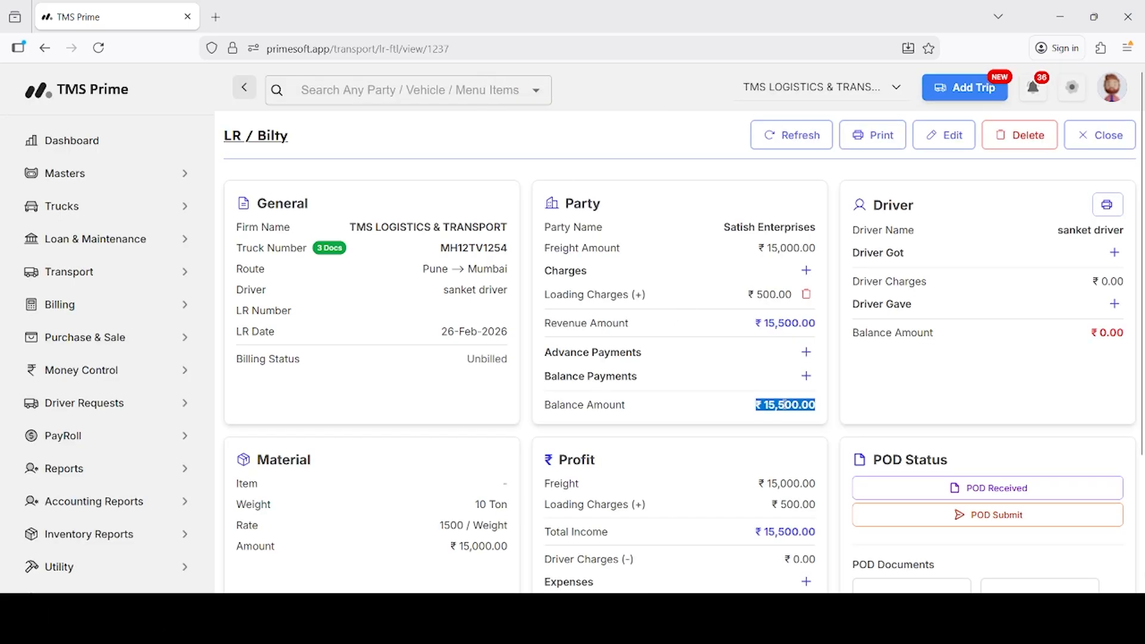
scroll(781, 431, "down", 4)
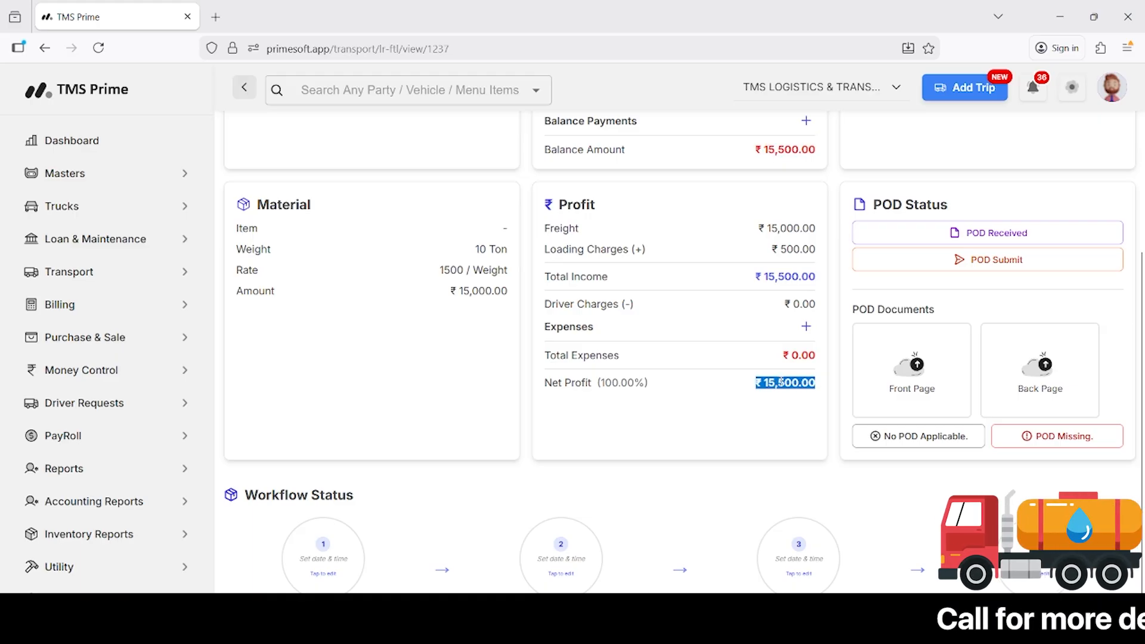
scroll(782, 382, "up", 3)
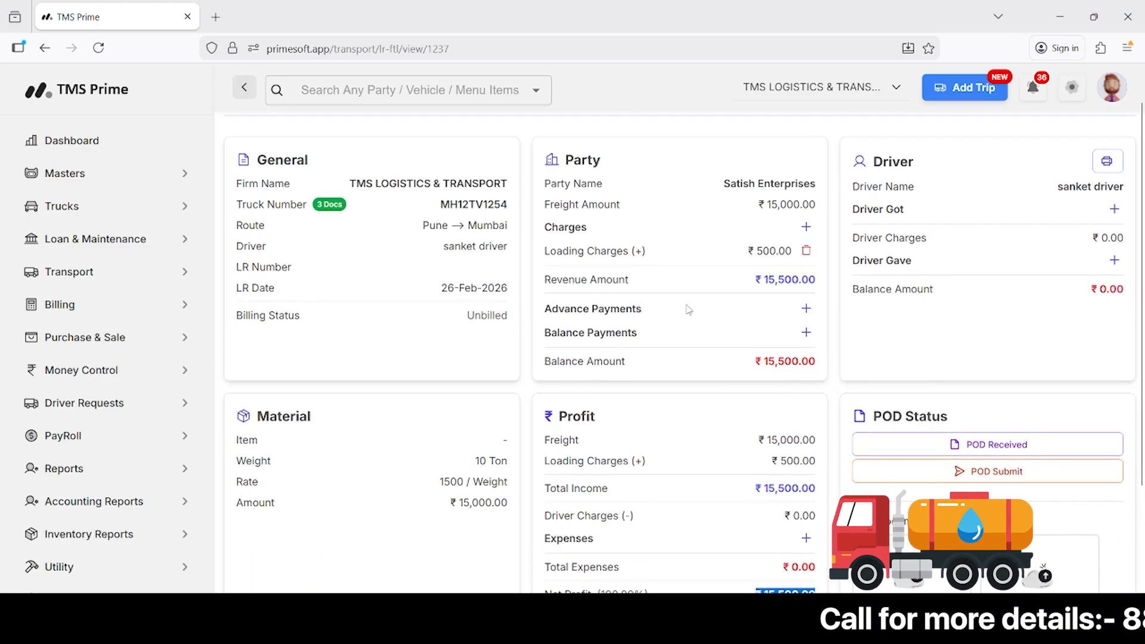
scroll(689, 309, "up", 1)
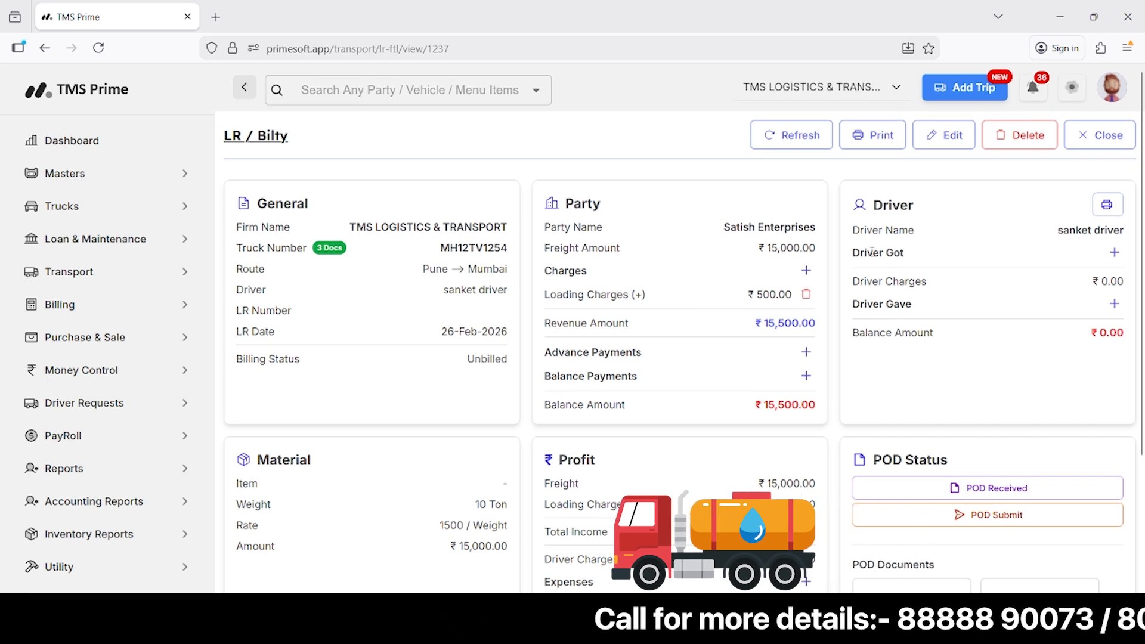
Record and save an advance payment of 10000 from the party into the BANK OF INDIA account.
triple_click(594, 354)
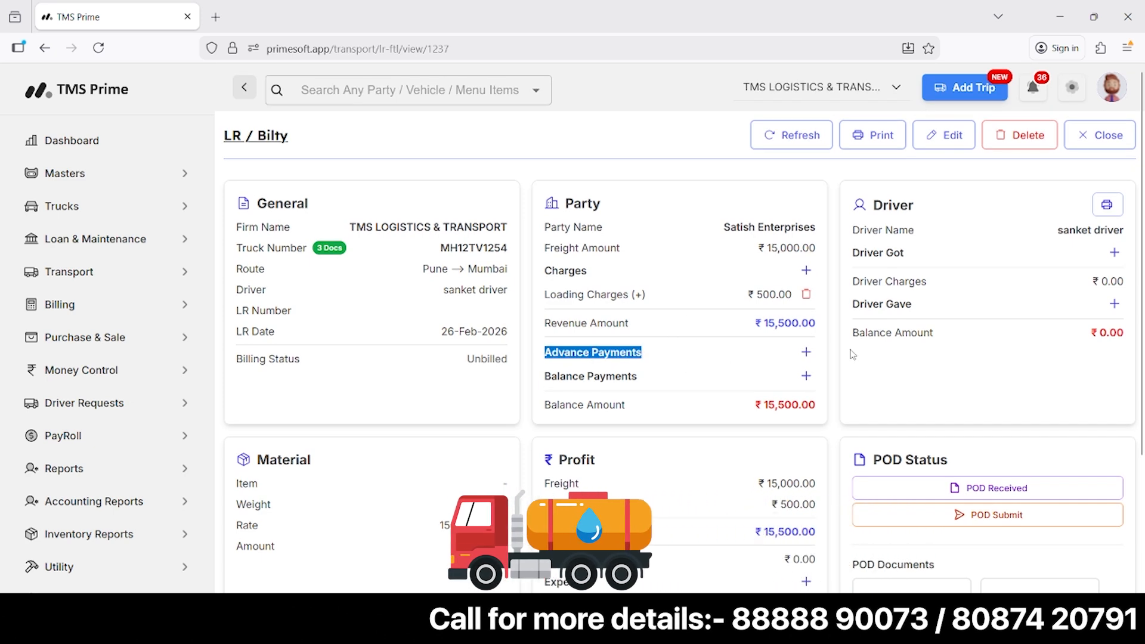
left_click(807, 353)
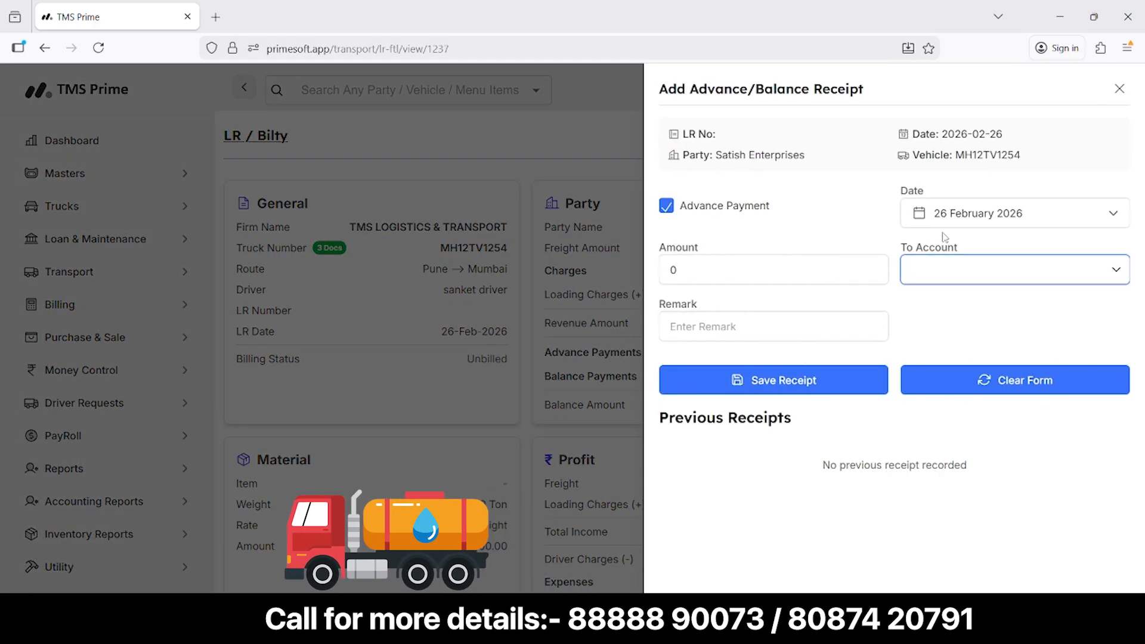
double_click(781, 269)
type("10000")
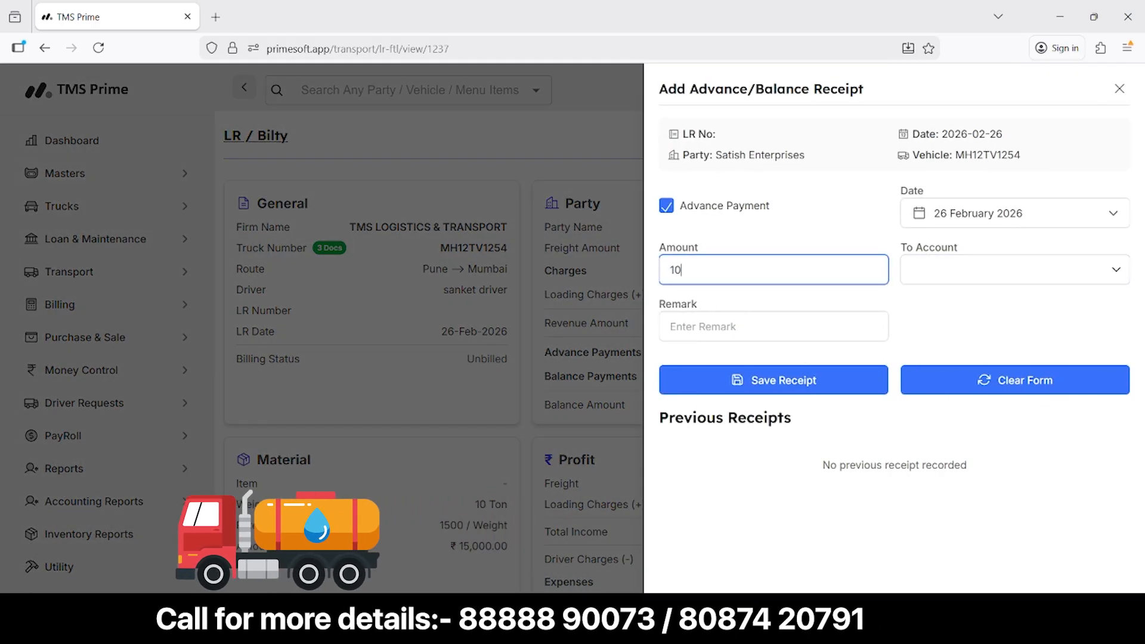
left_click(961, 265)
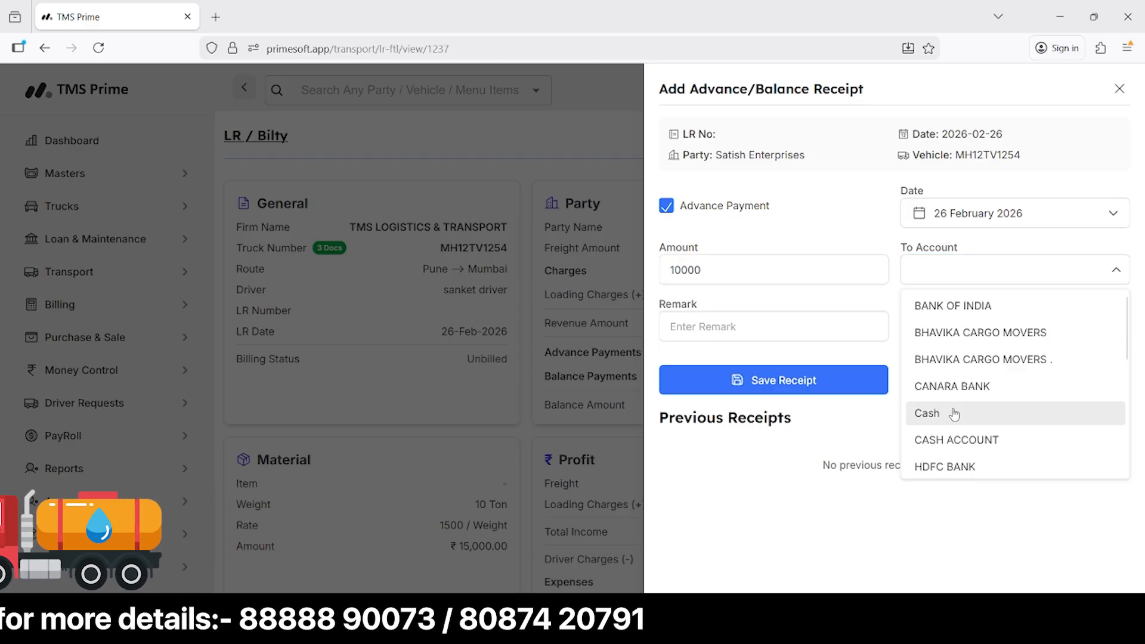
left_click(924, 307)
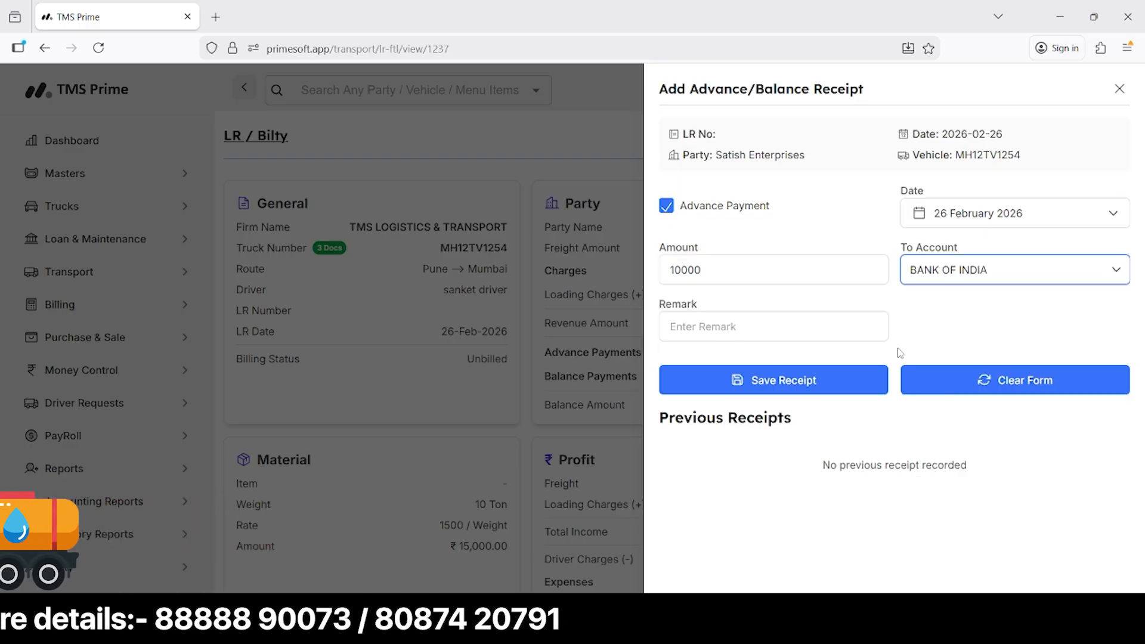
left_click(783, 382)
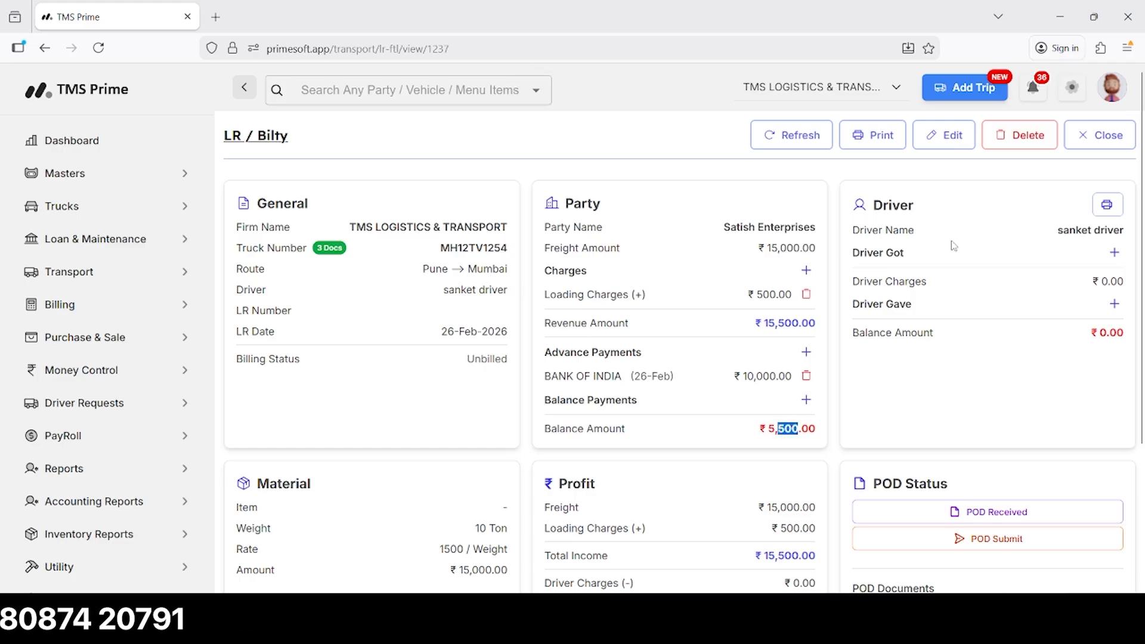
Look at the Driver Got advance form and the Driver Gave item without recording a driver payment.
left_click(1116, 255)
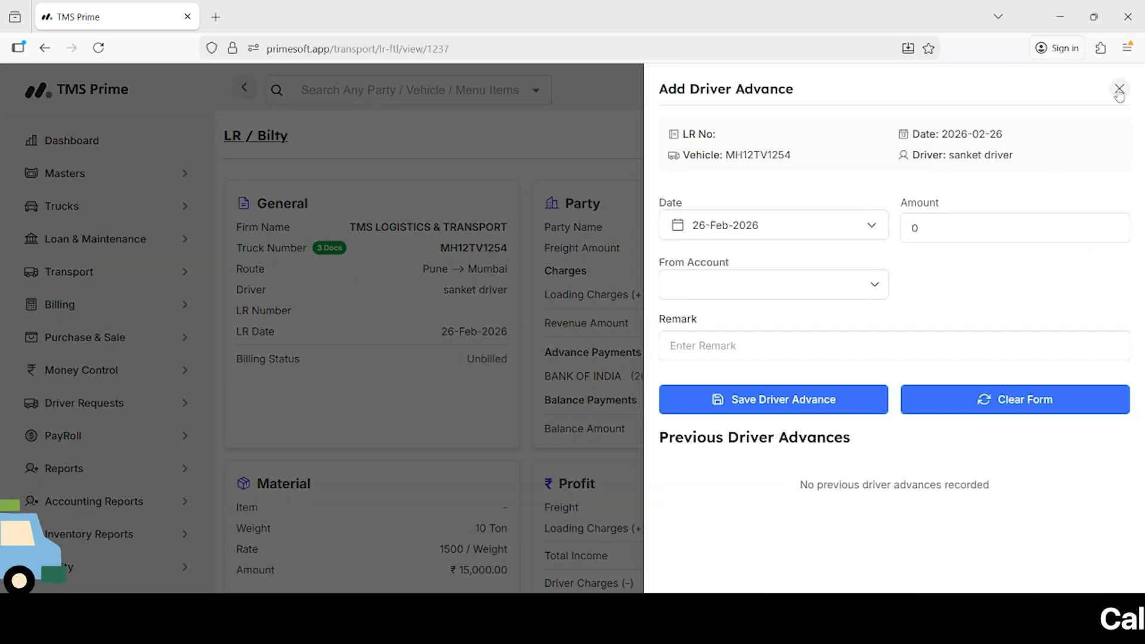
left_click(1119, 90)
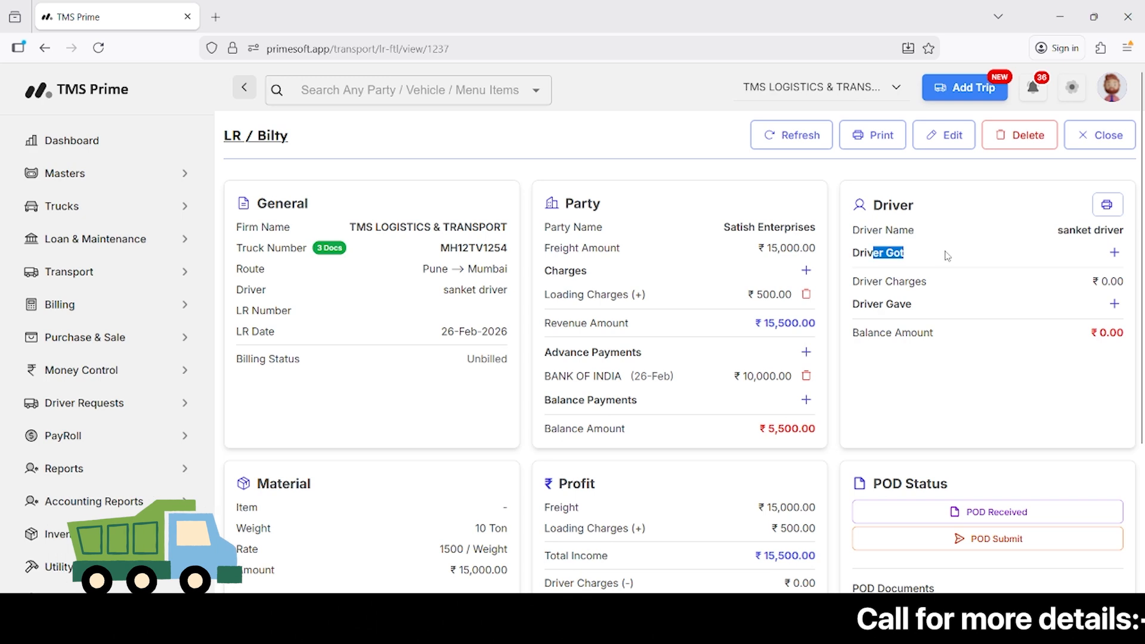
triple_click(899, 302)
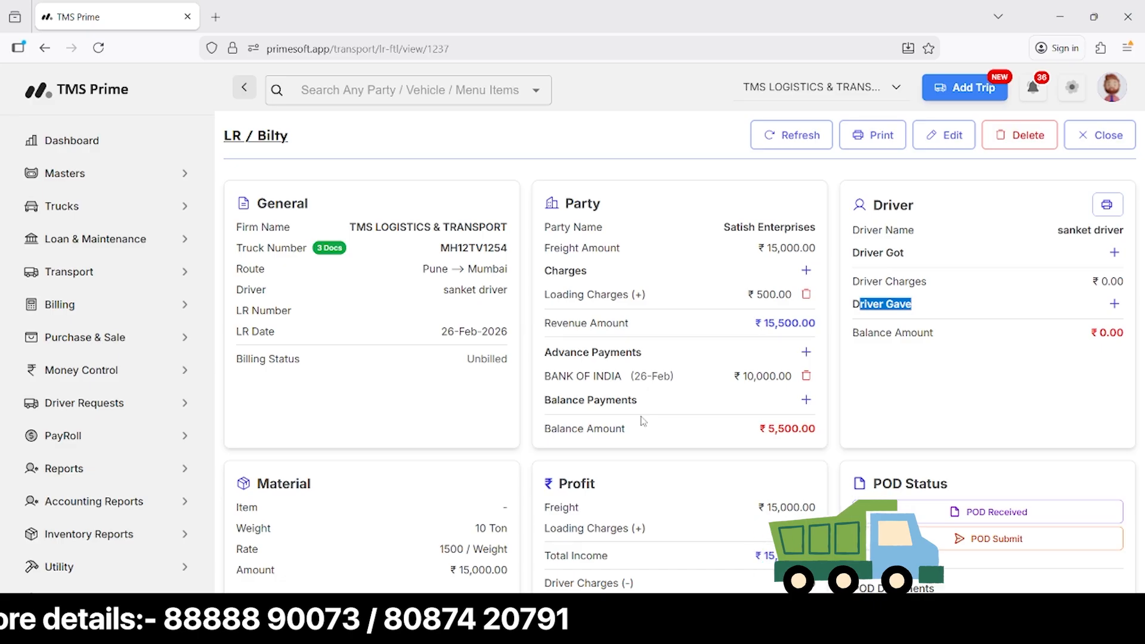
Start a regular expense for the trip with the particular "fooding expeses" and an amount of 1200.
scroll(643, 421, "down", 3)
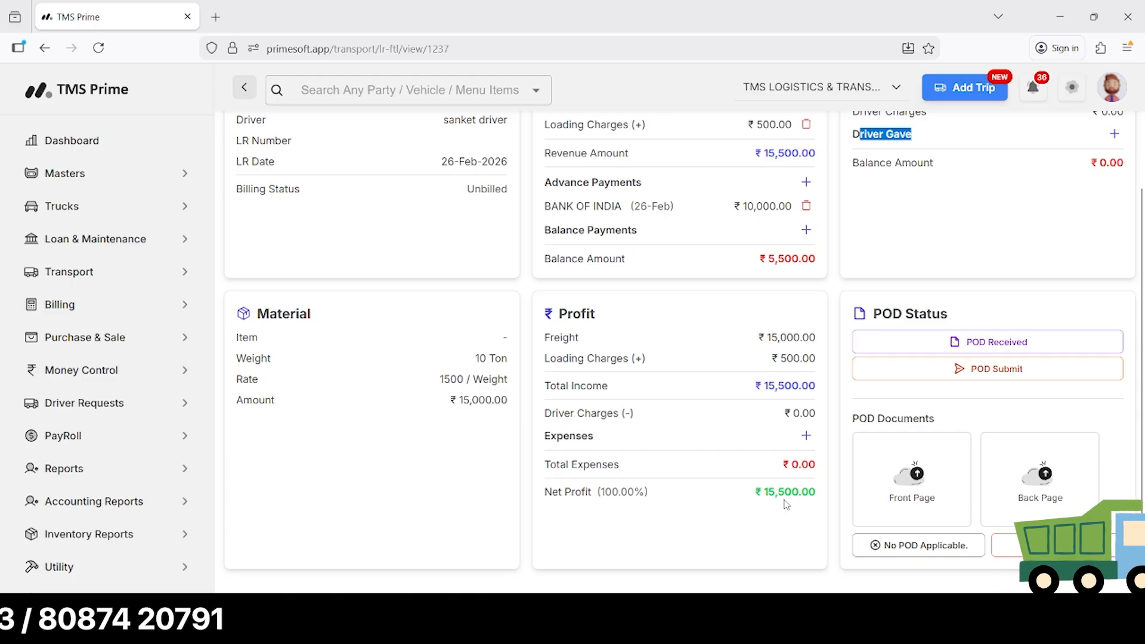
left_click(806, 436)
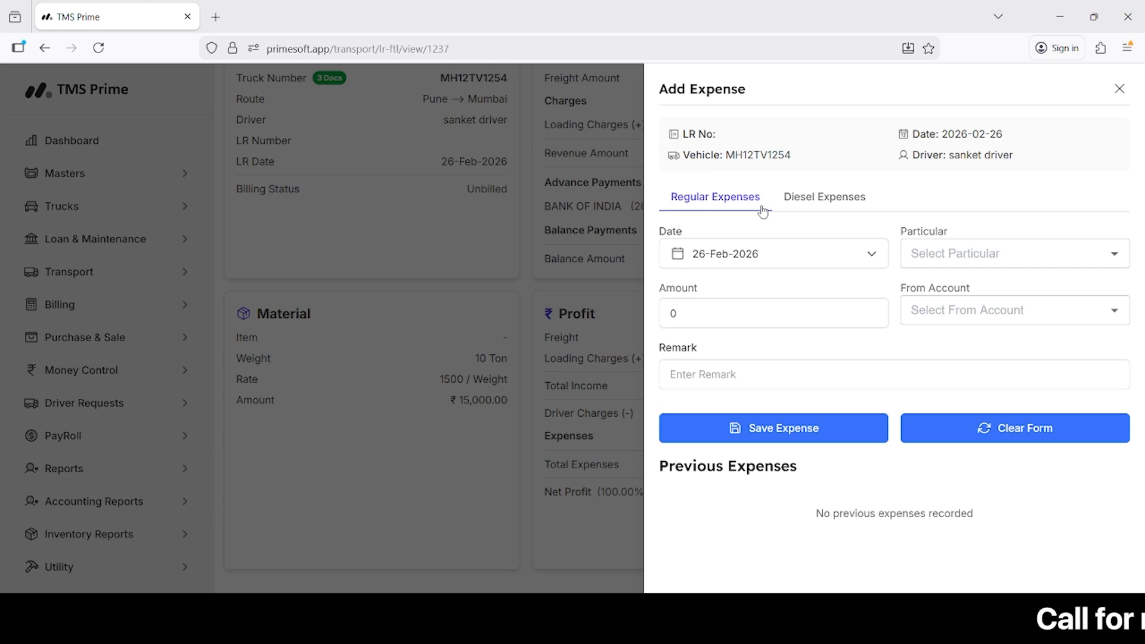
left_click(823, 208)
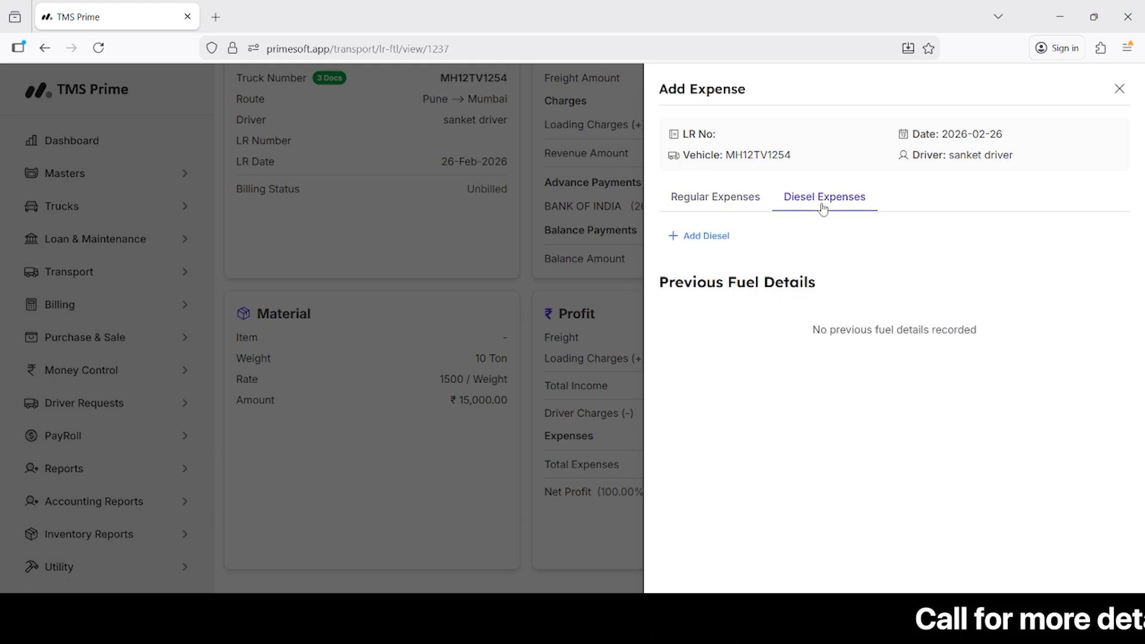
left_click(753, 209)
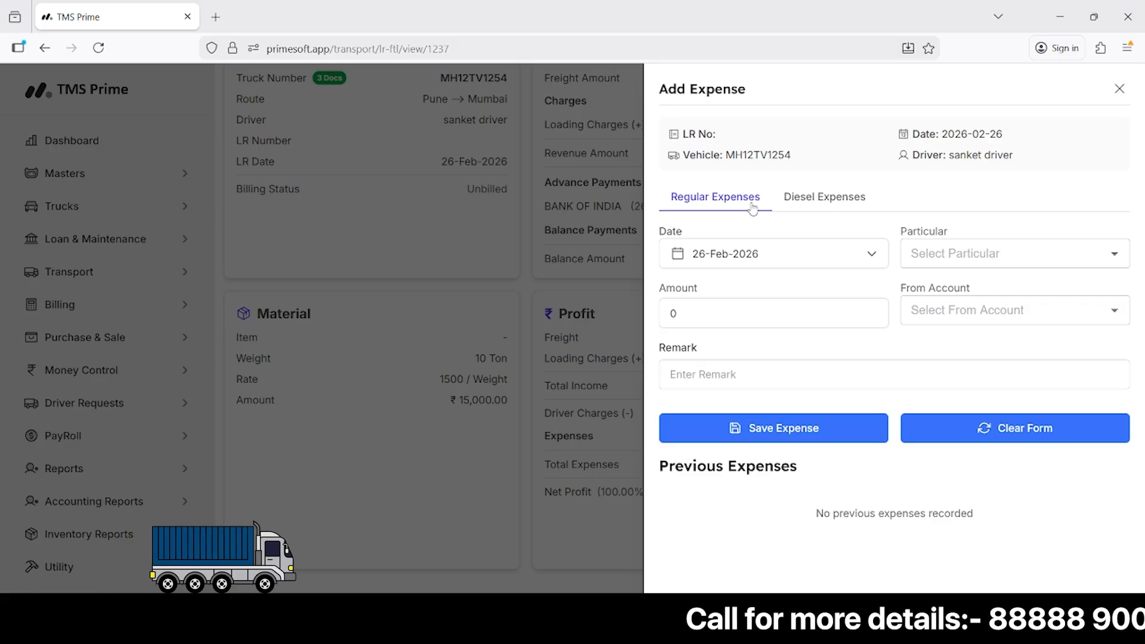
left_click(944, 253)
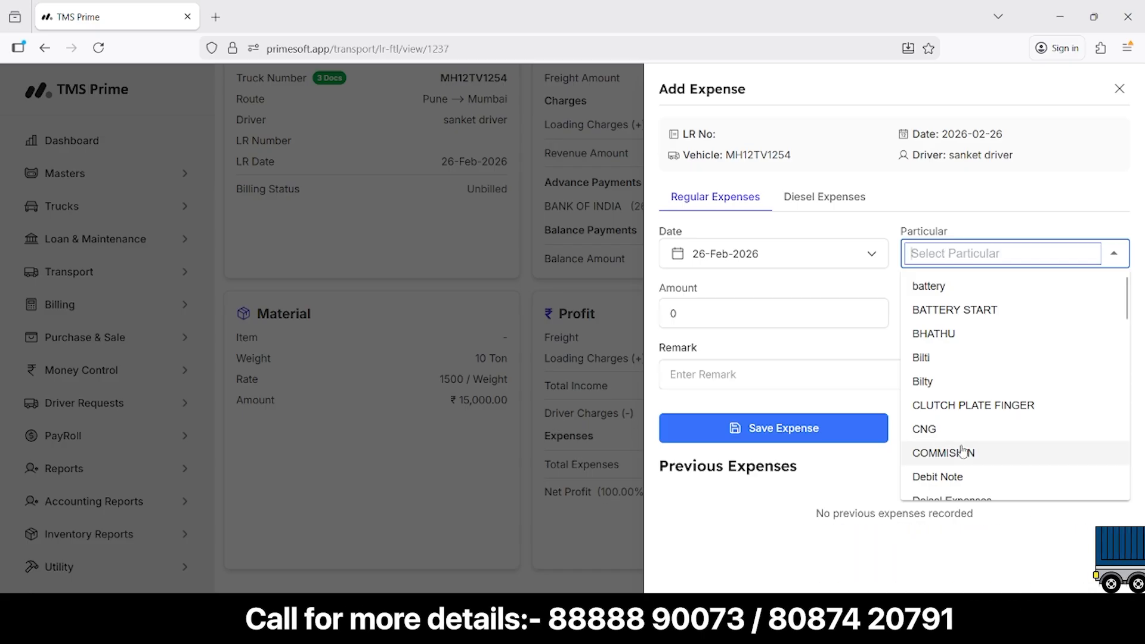
scroll(963, 452, "down", 3)
scroll(962, 452, "down", 5)
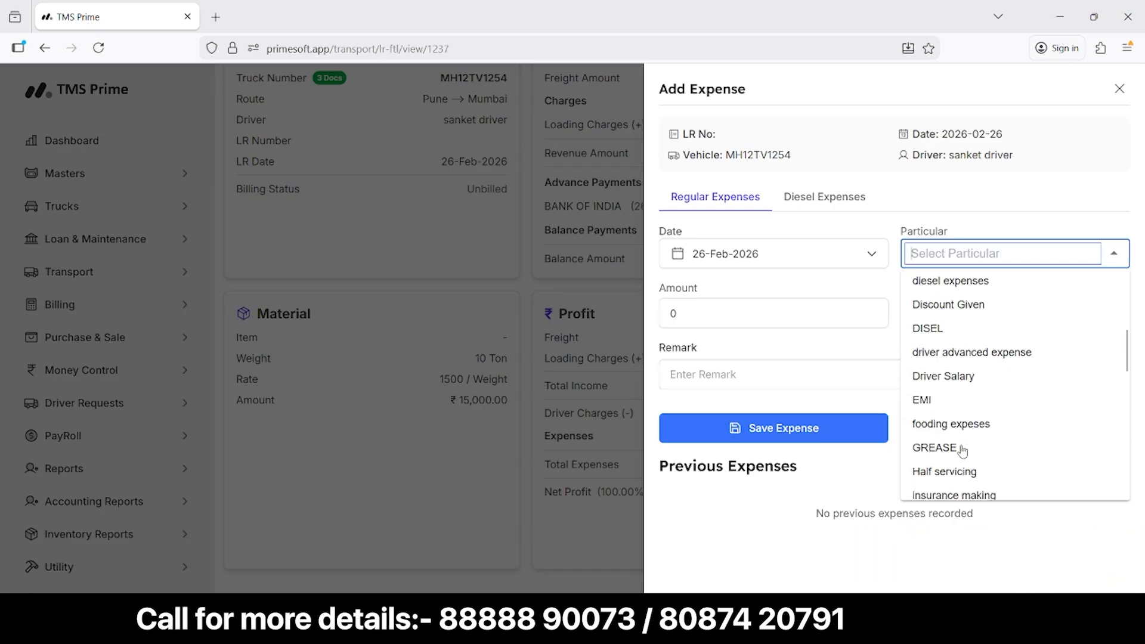
left_click(971, 427)
left_click(727, 313)
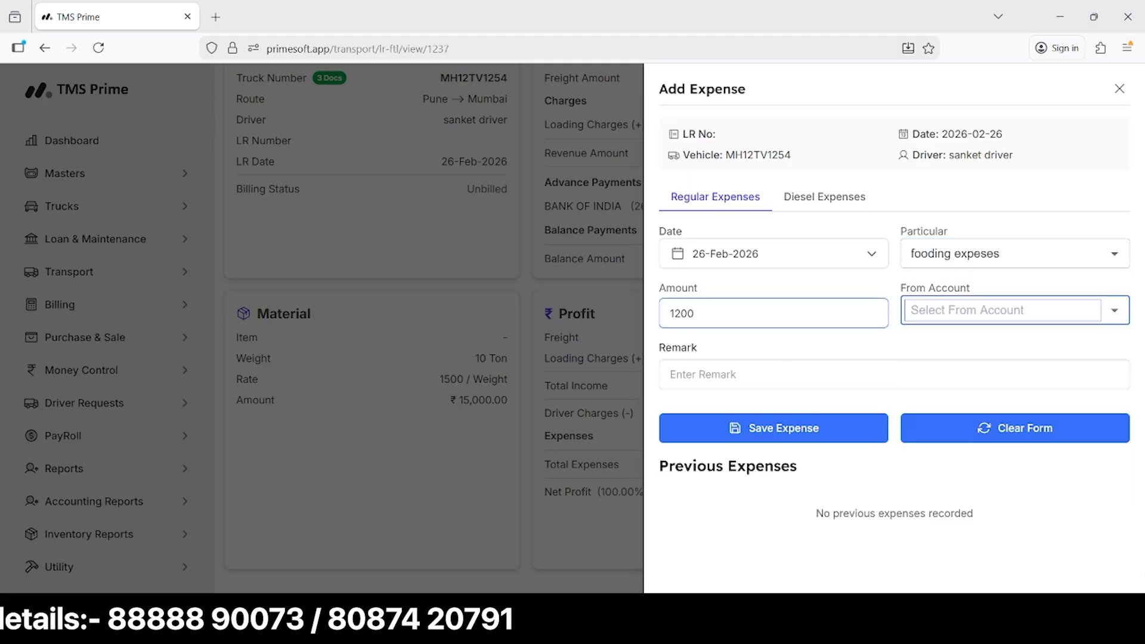
Set the food expense to be paid from the Cash account and save it.
type("CASH")
key("Down")
key("Return")
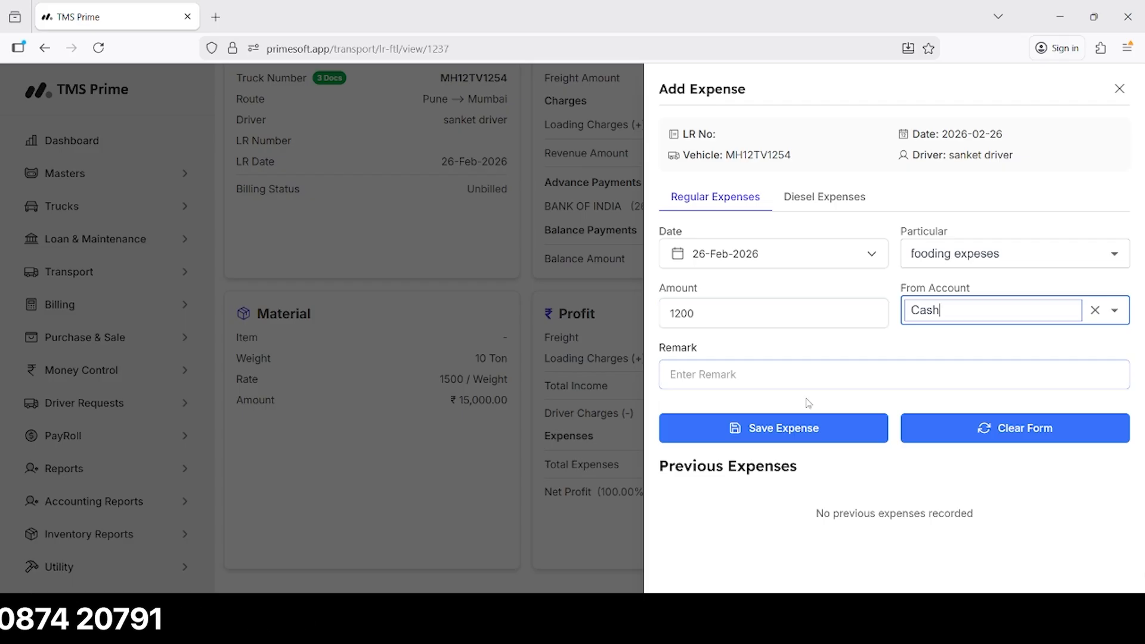
left_click(819, 434)
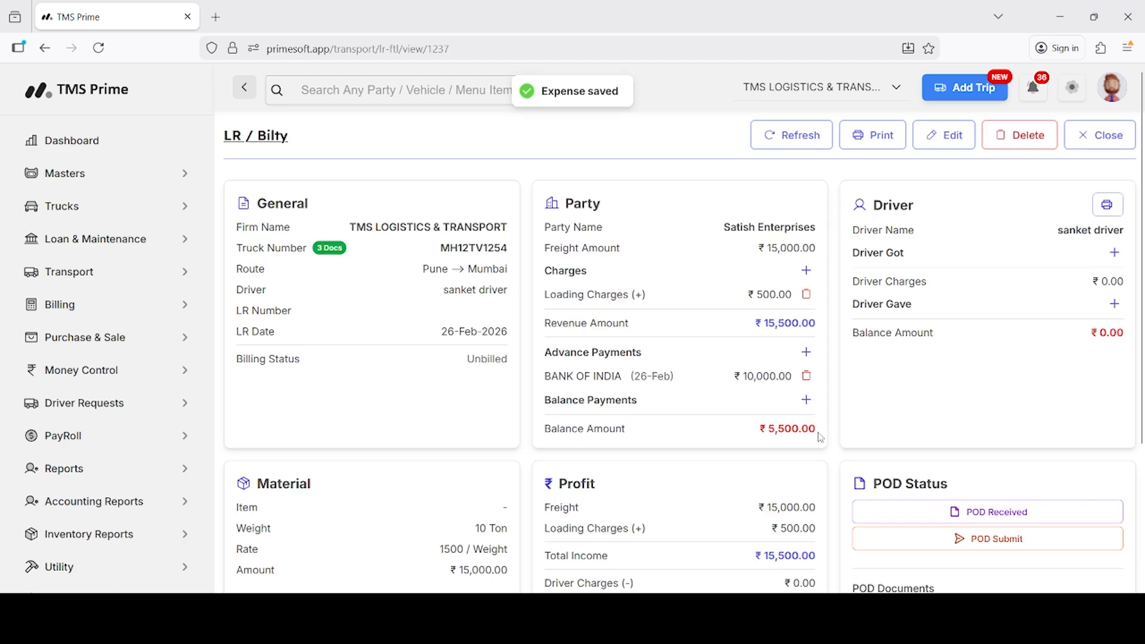
Start a new diesel expense entry in the trip's expenses and show the available pumps.
scroll(761, 508, "down", 3)
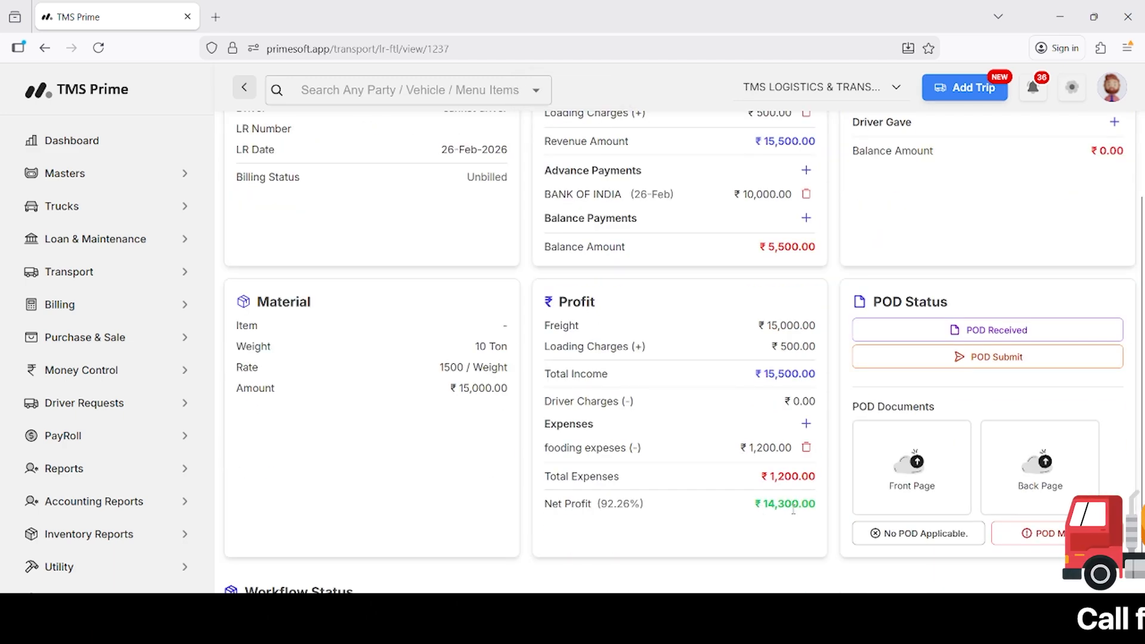
left_click(807, 424)
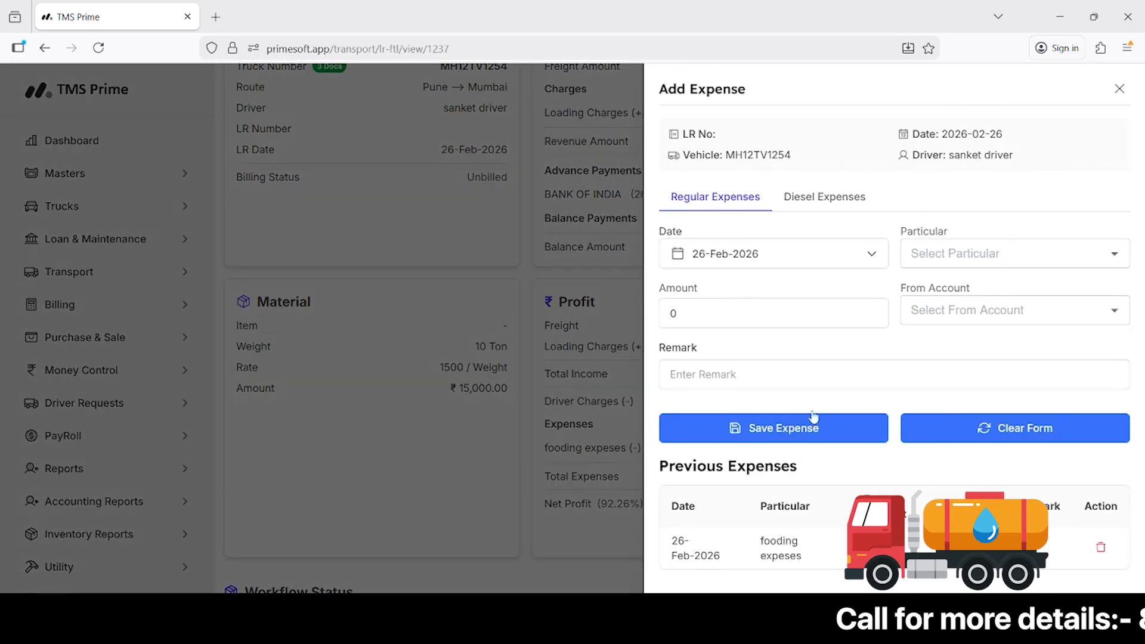
left_click(837, 194)
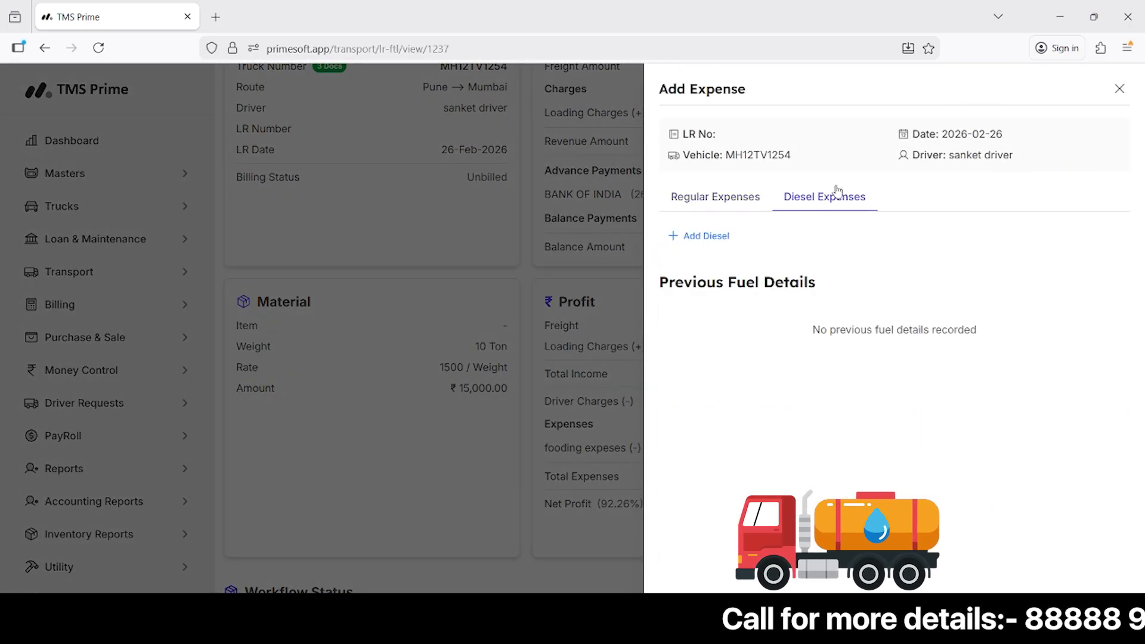
left_click(720, 238)
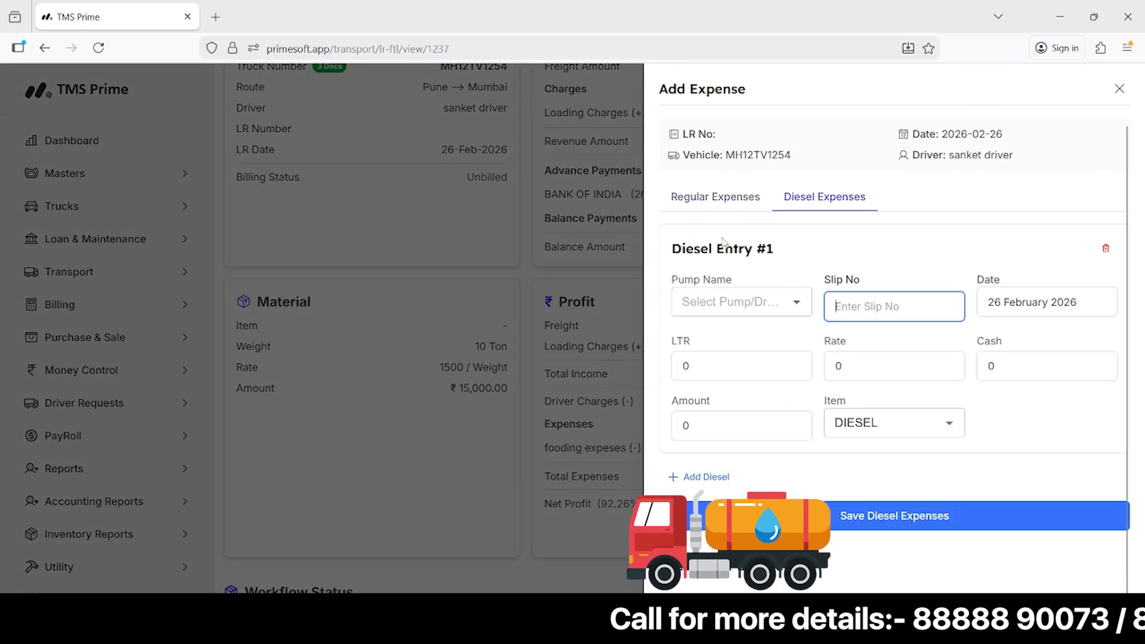
left_click(746, 303)
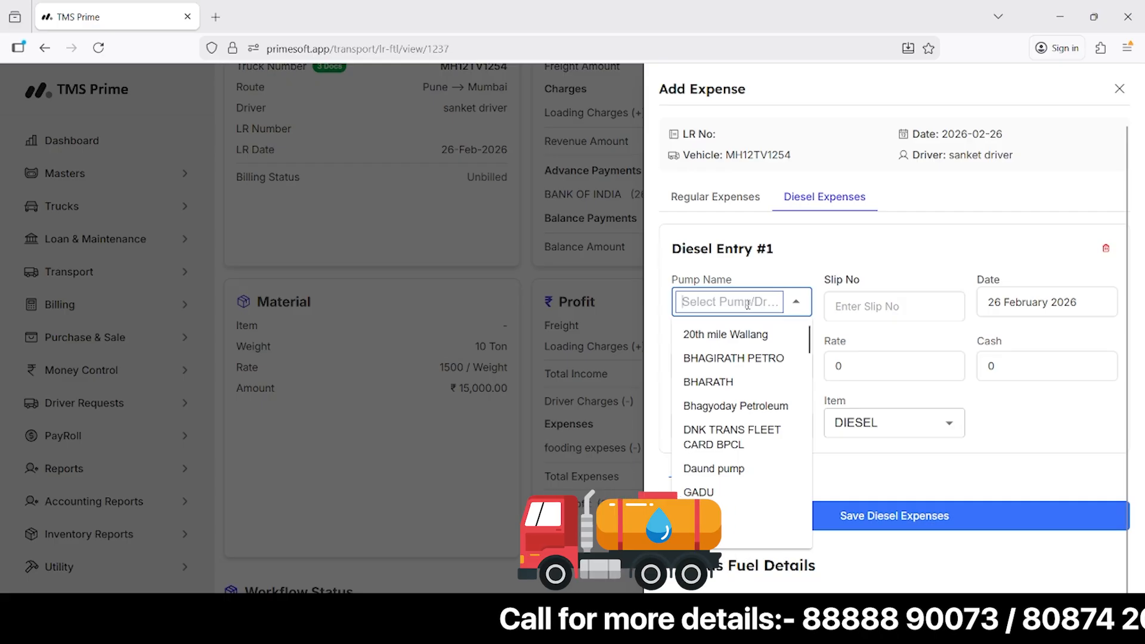
type("CASH")
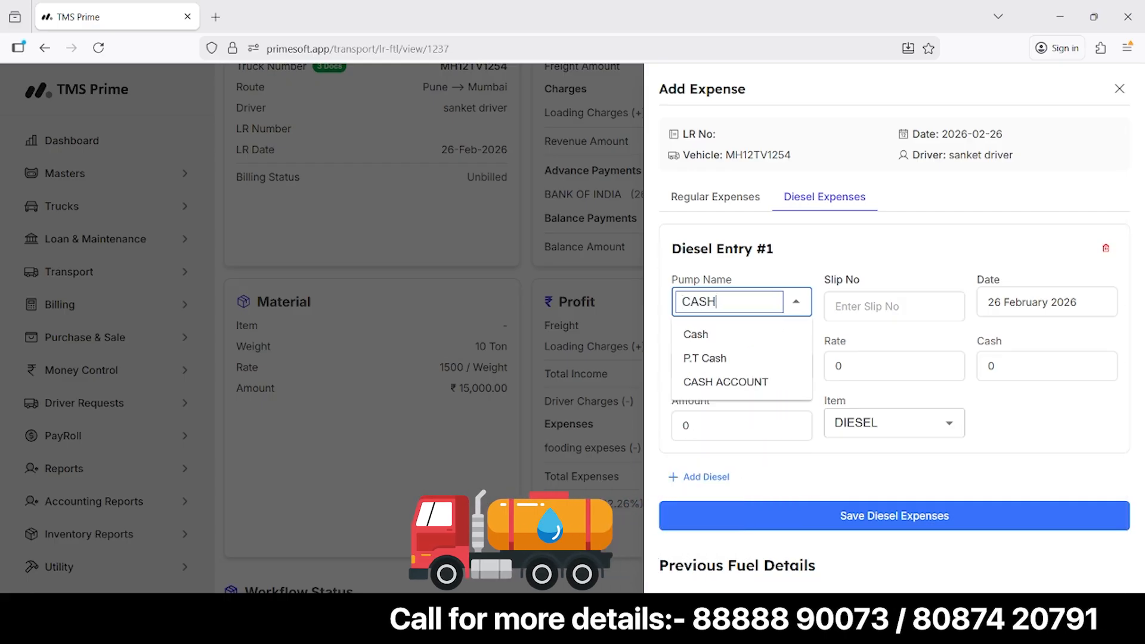
key("BackSpace")
key("BackSpace")
key("BackSpace")
key("BackSpace")
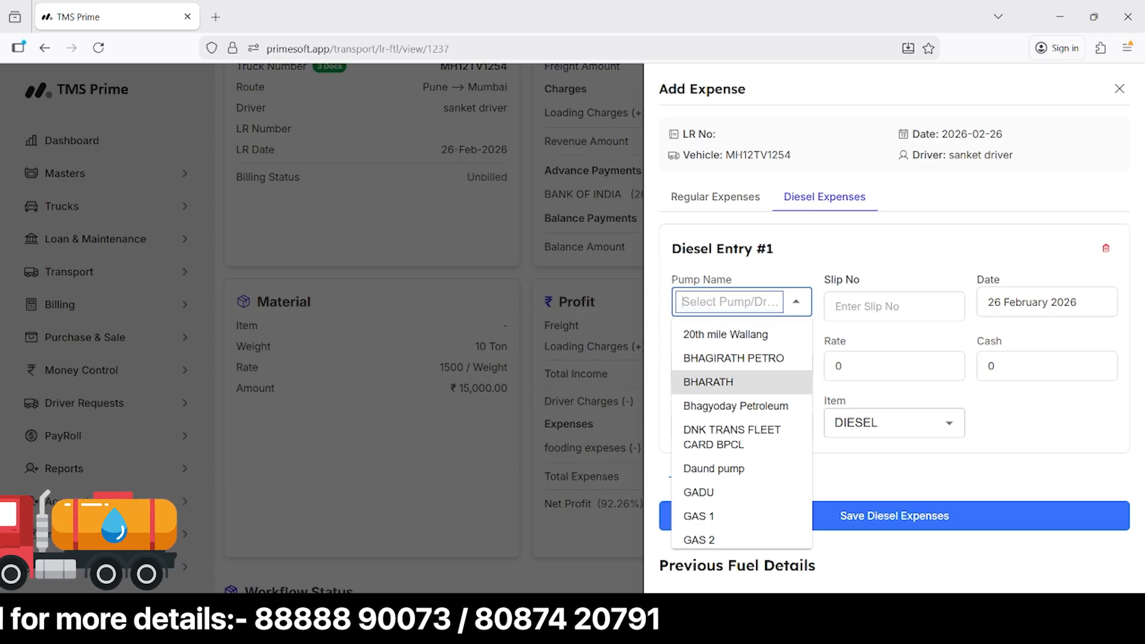
Fill in the diesel entry with Daund pump, slip number 101010, 150 litres and a rate of 90, keeping the date.
left_click(714, 468)
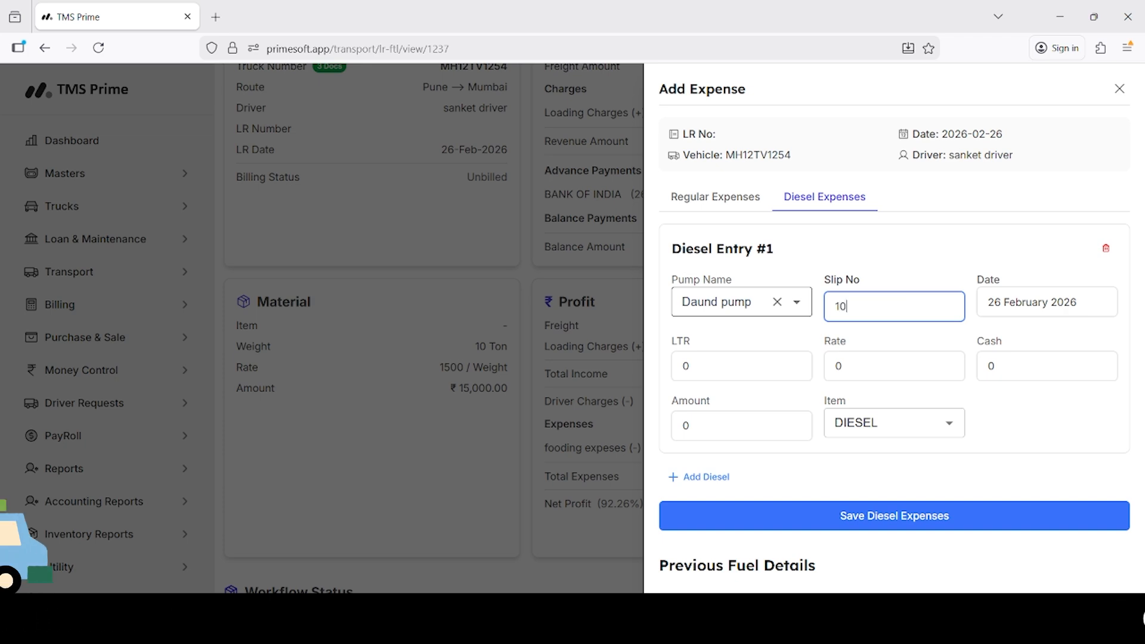
key("Tab")
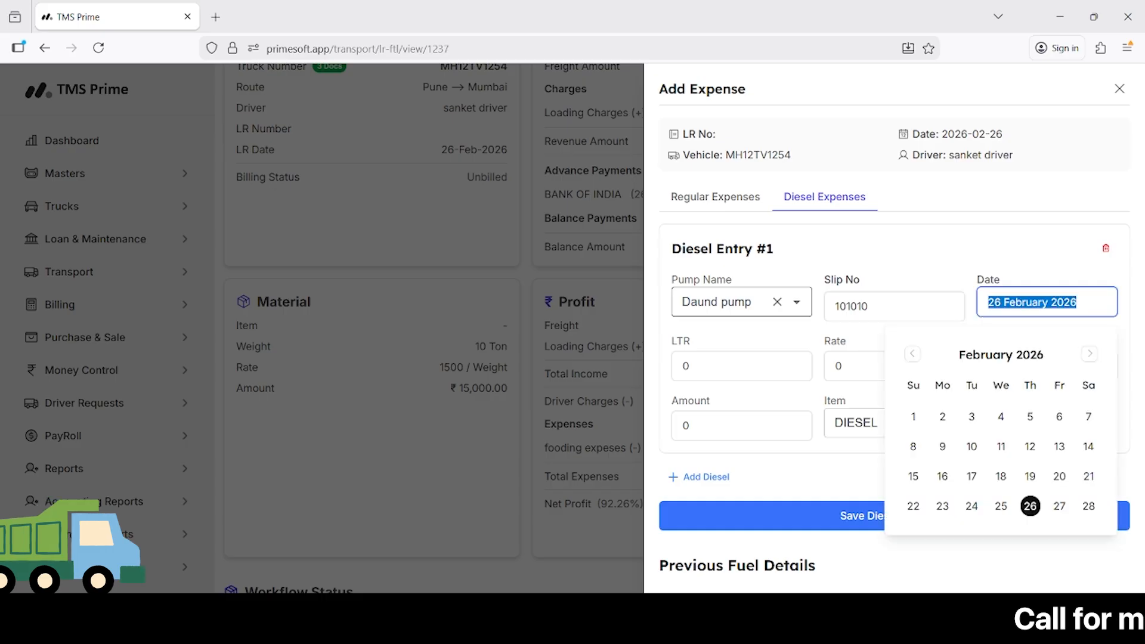
key("Tab")
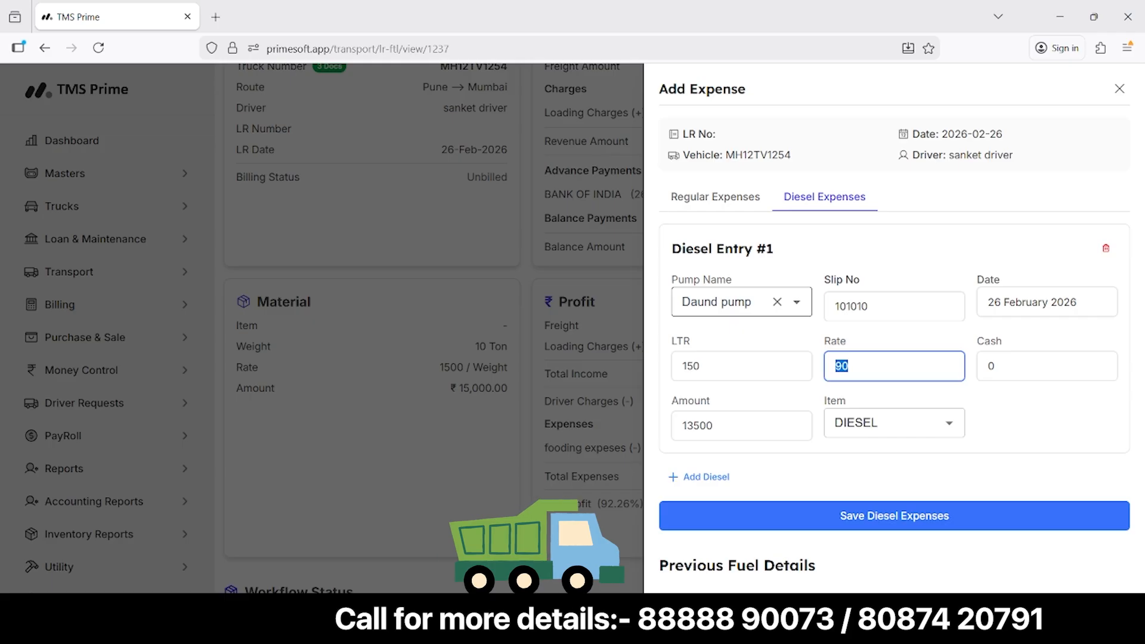
Keep DIESEL as the item of the fuel entry and save the diesel expense.
left_click(897, 425)
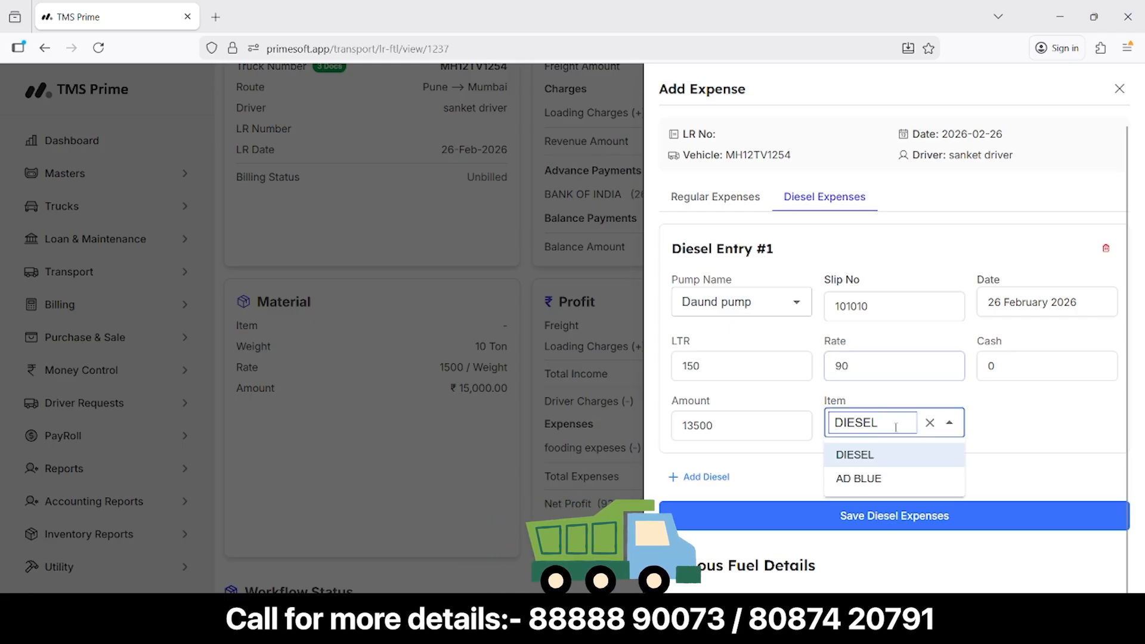
left_click(1027, 428)
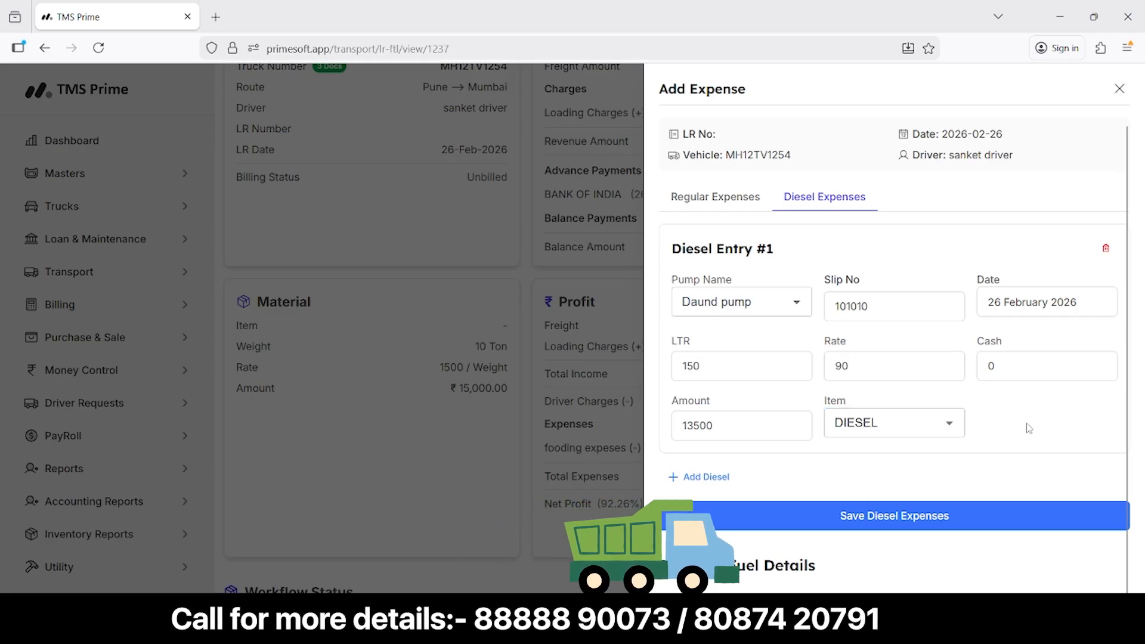
left_click(1010, 366)
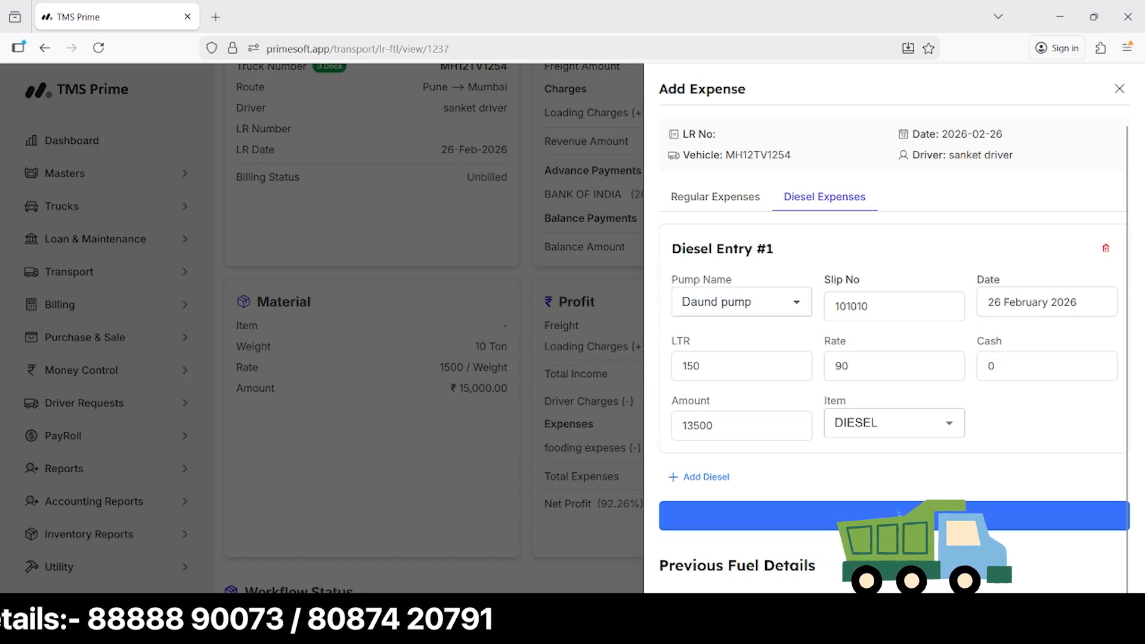
left_click(895, 516)
Review the trip's expenses and net profit along with its general, party and driver details.
scroll(704, 450, "down", 3)
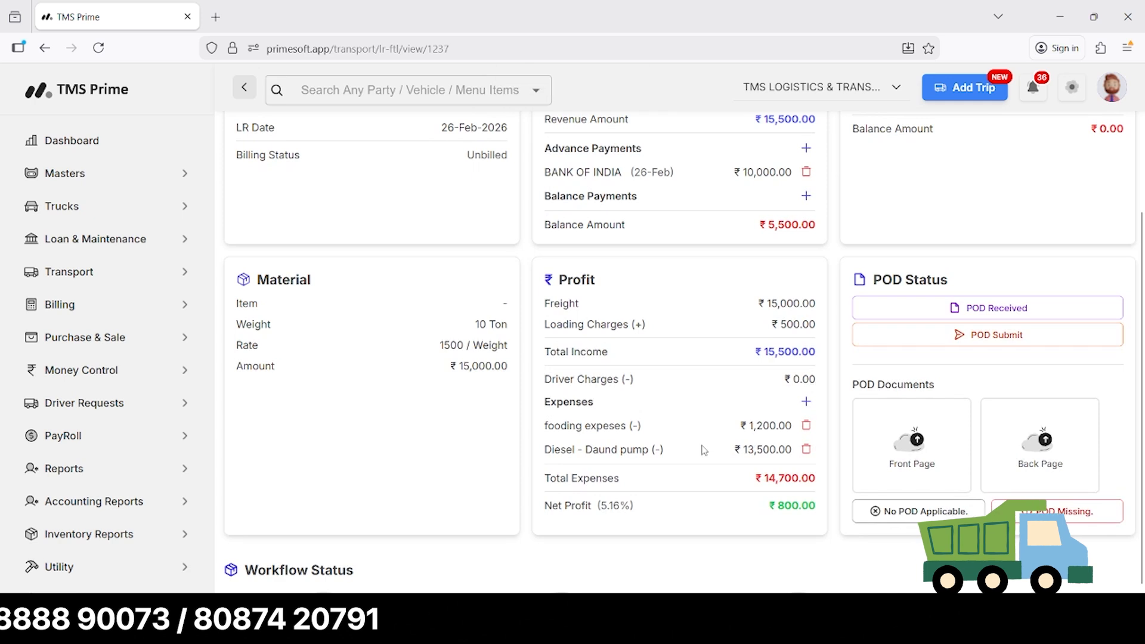
scroll(703, 450, "up", 1)
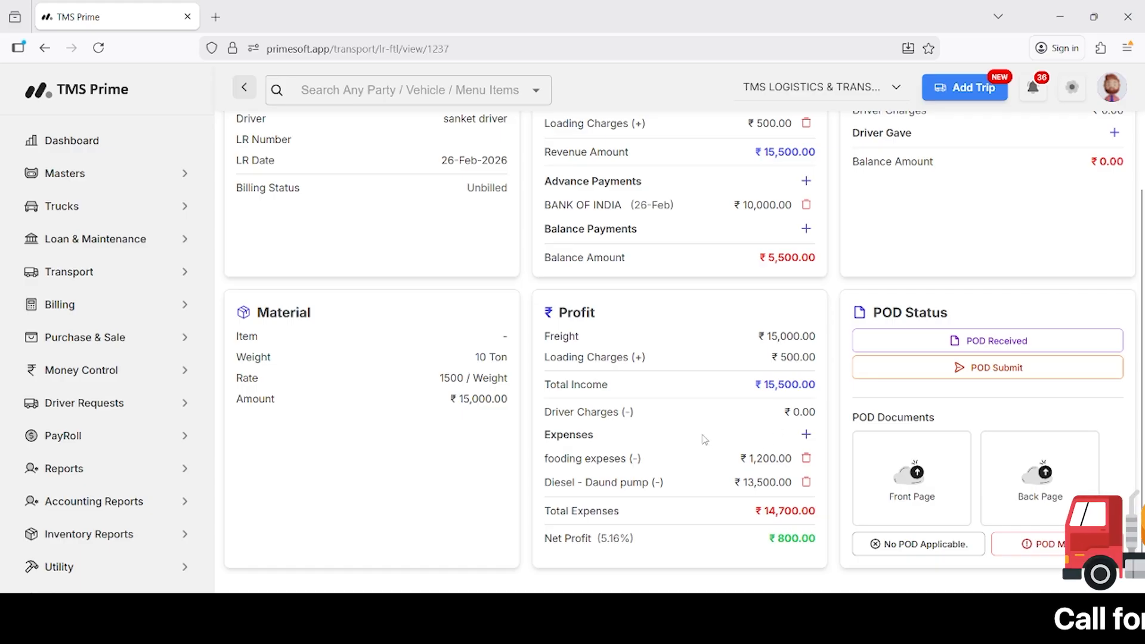
double_click(788, 537)
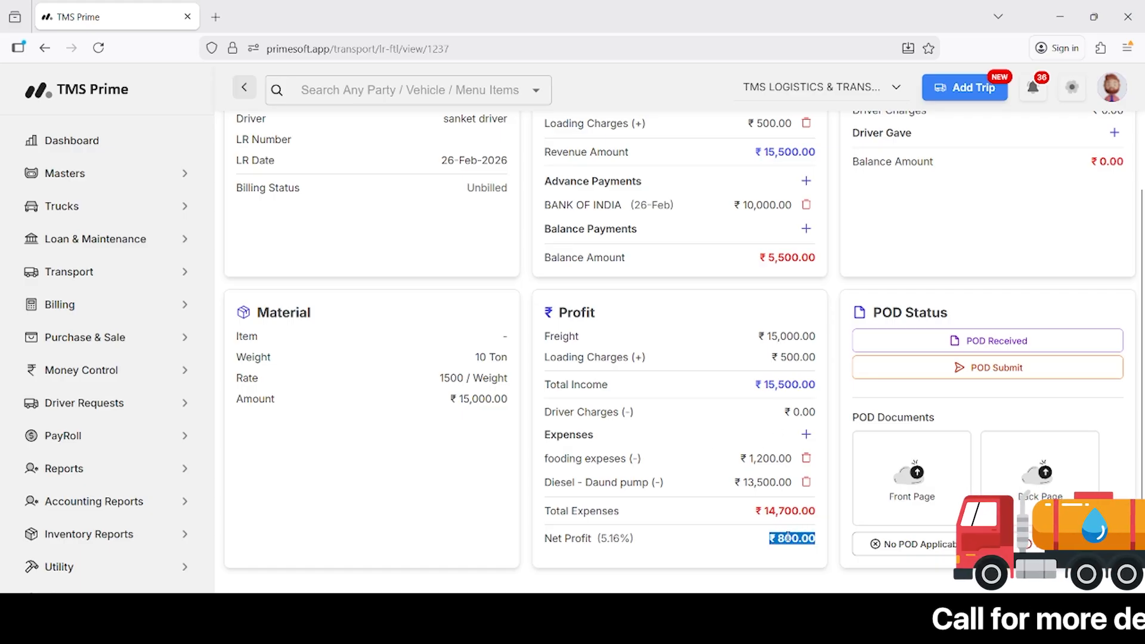
scroll(789, 541, "up", 2)
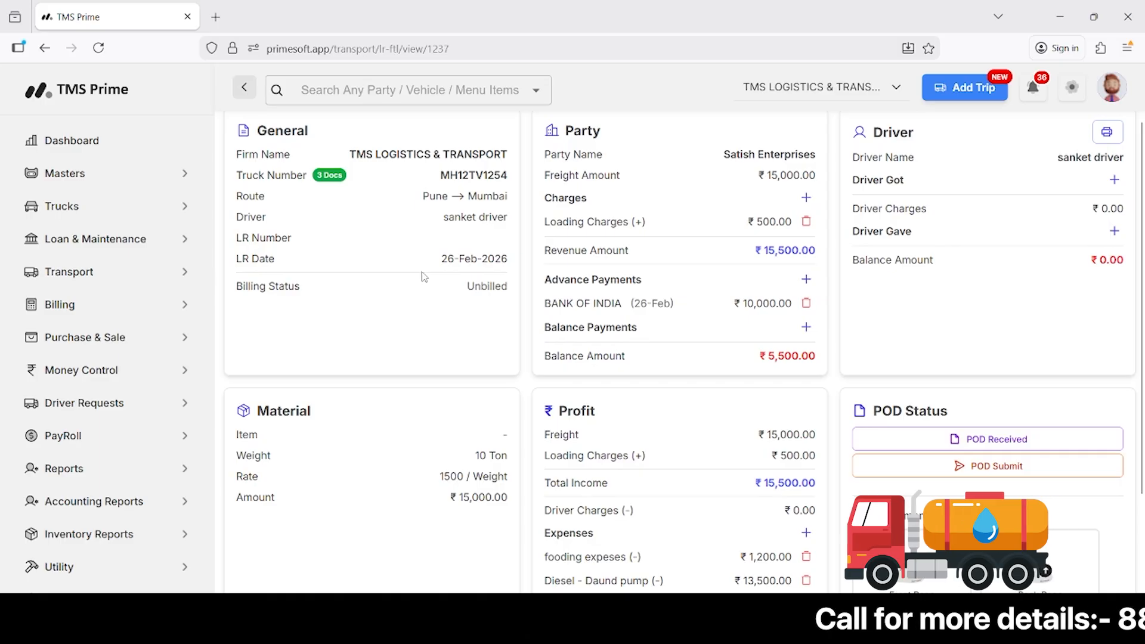
scroll(659, 230, "up", 1)
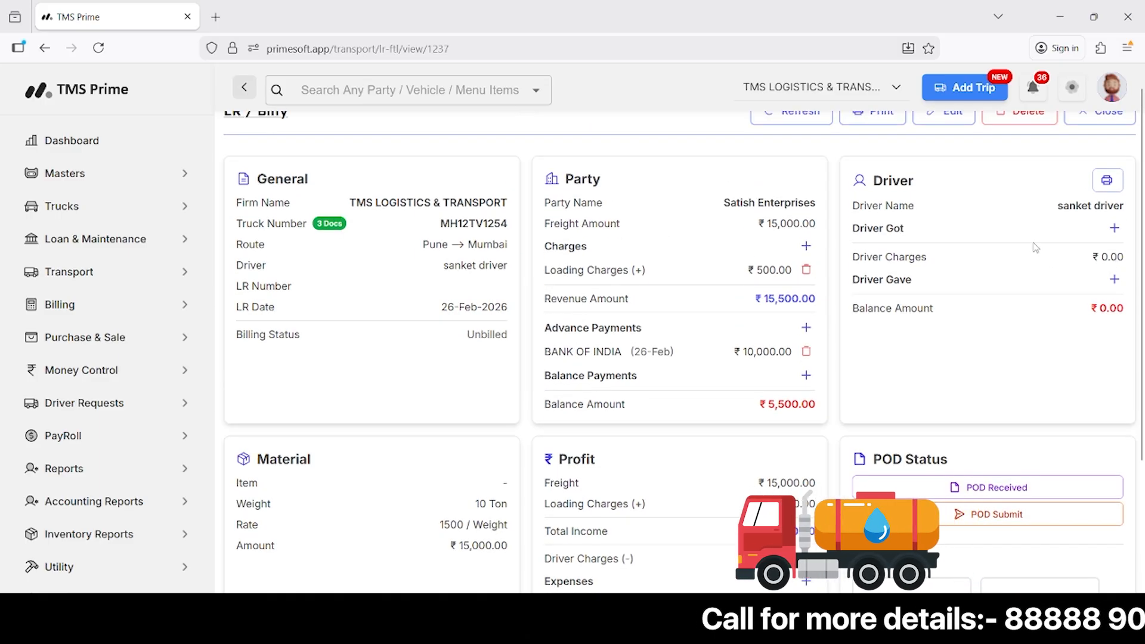
scroll(357, 518, "down", 1)
scroll(357, 518, "down", 1)
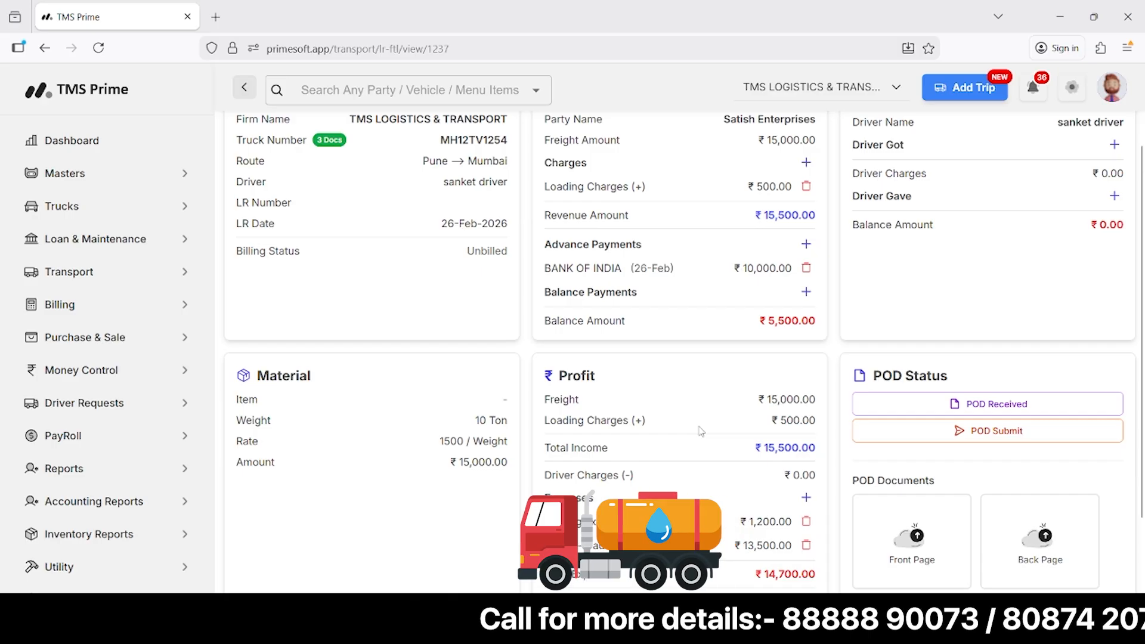
Look at the POD status options and the front page upload of the POD documents without attaching a file.
scroll(702, 429, "down", 1)
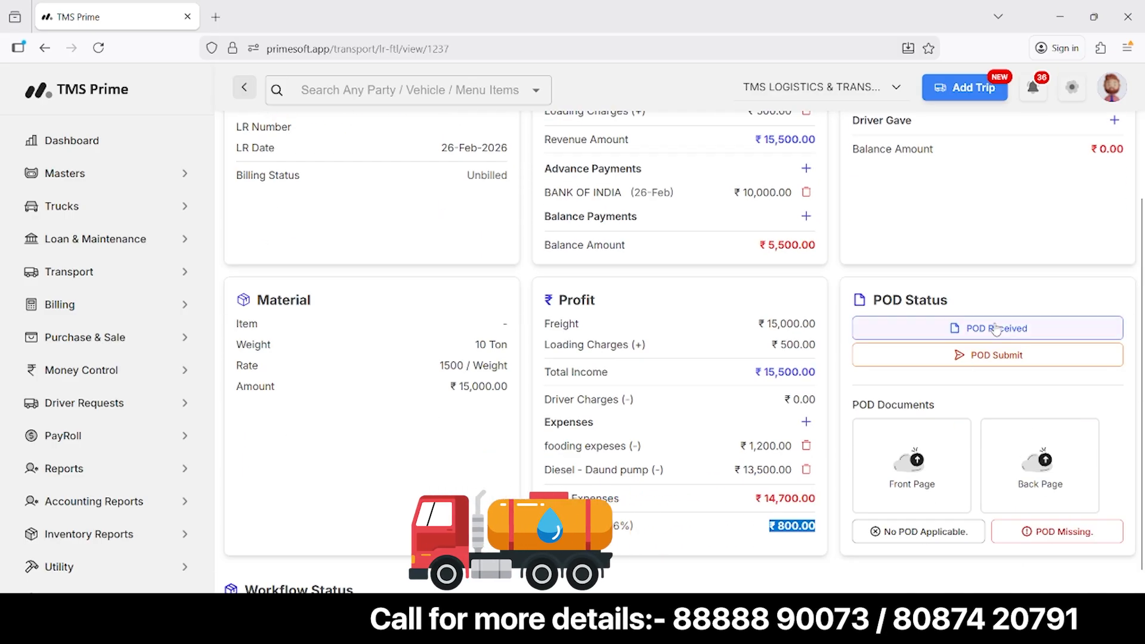
left_click(917, 481)
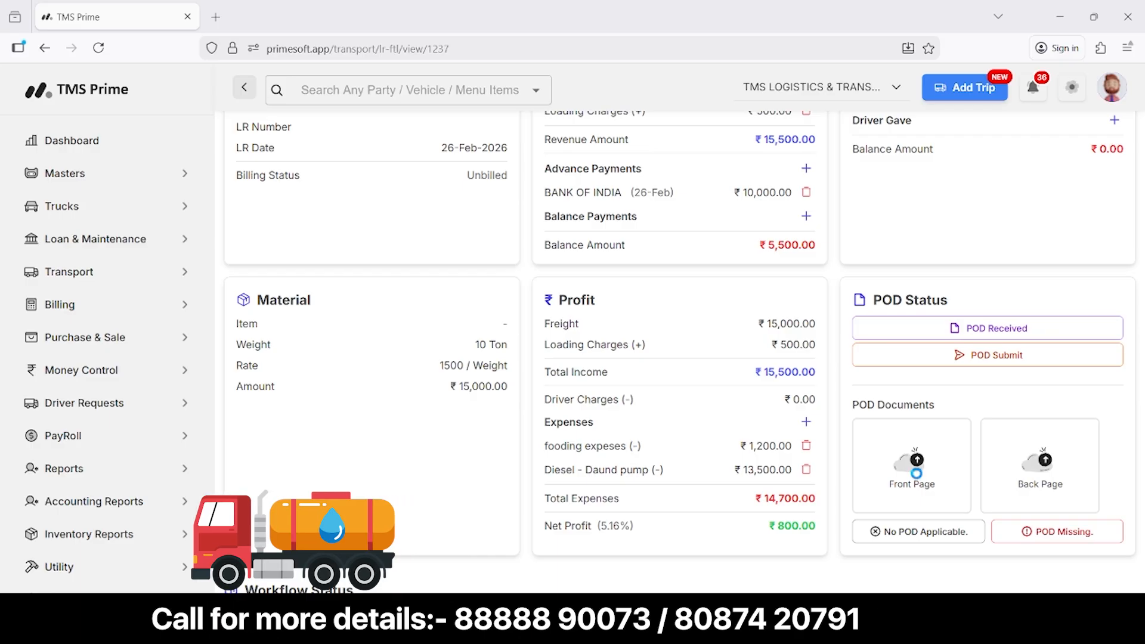
left_click(918, 477)
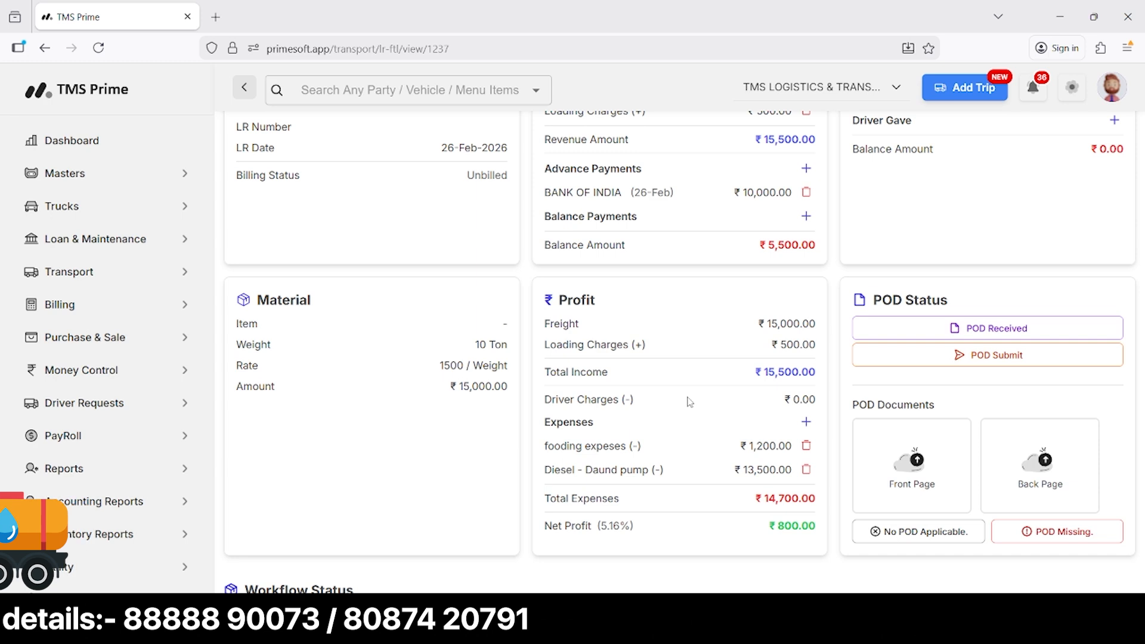
scroll(689, 401, "up", 3)
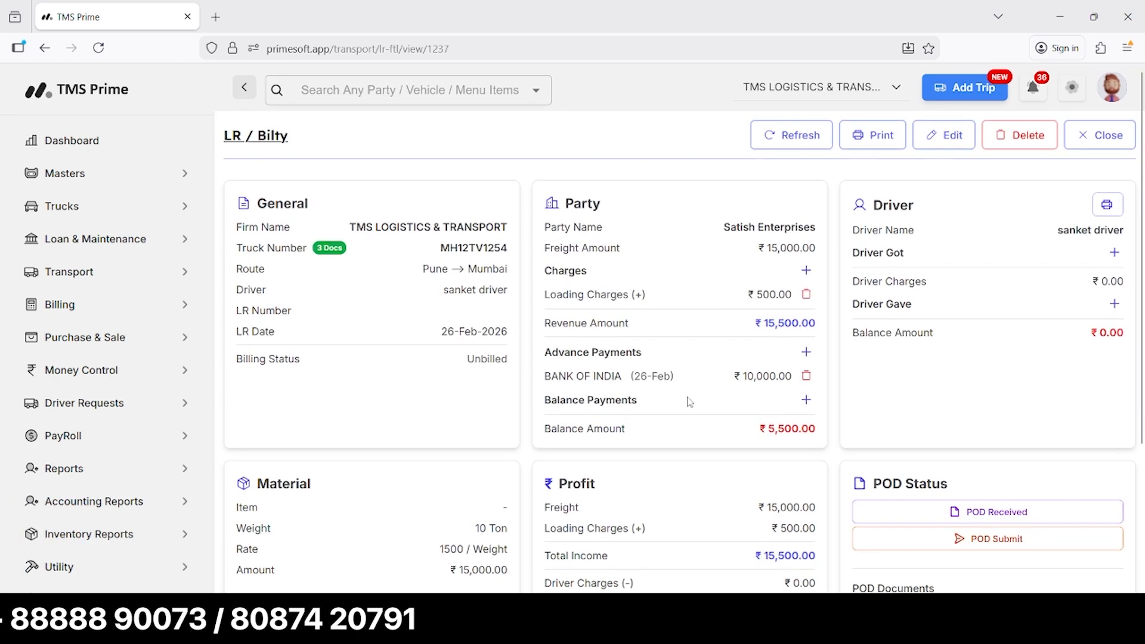